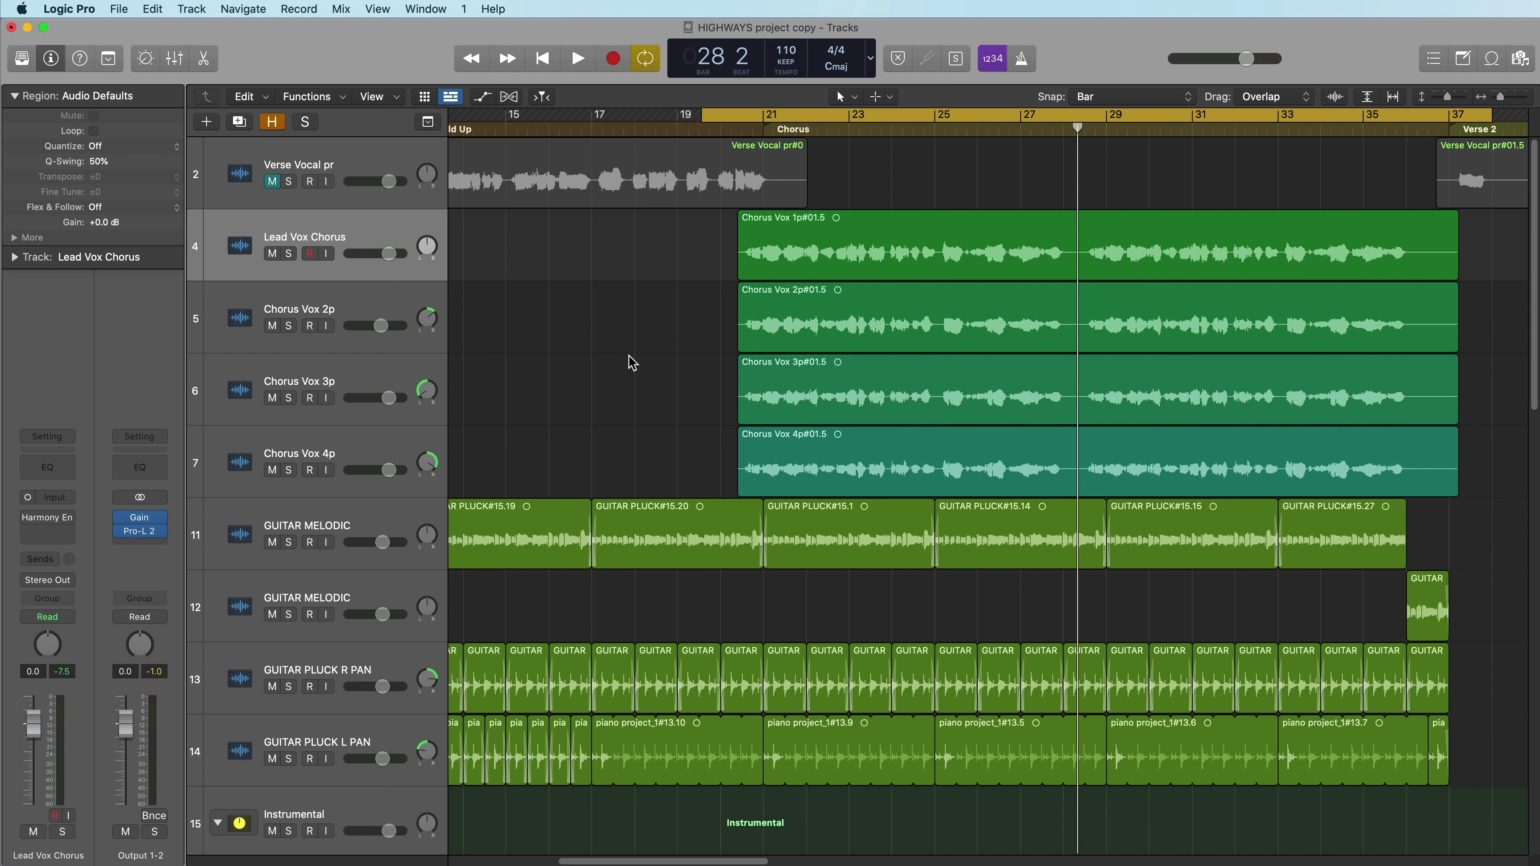
Play back the chorus, then bring up Harmony Engine on the lead vocal.
key("space")
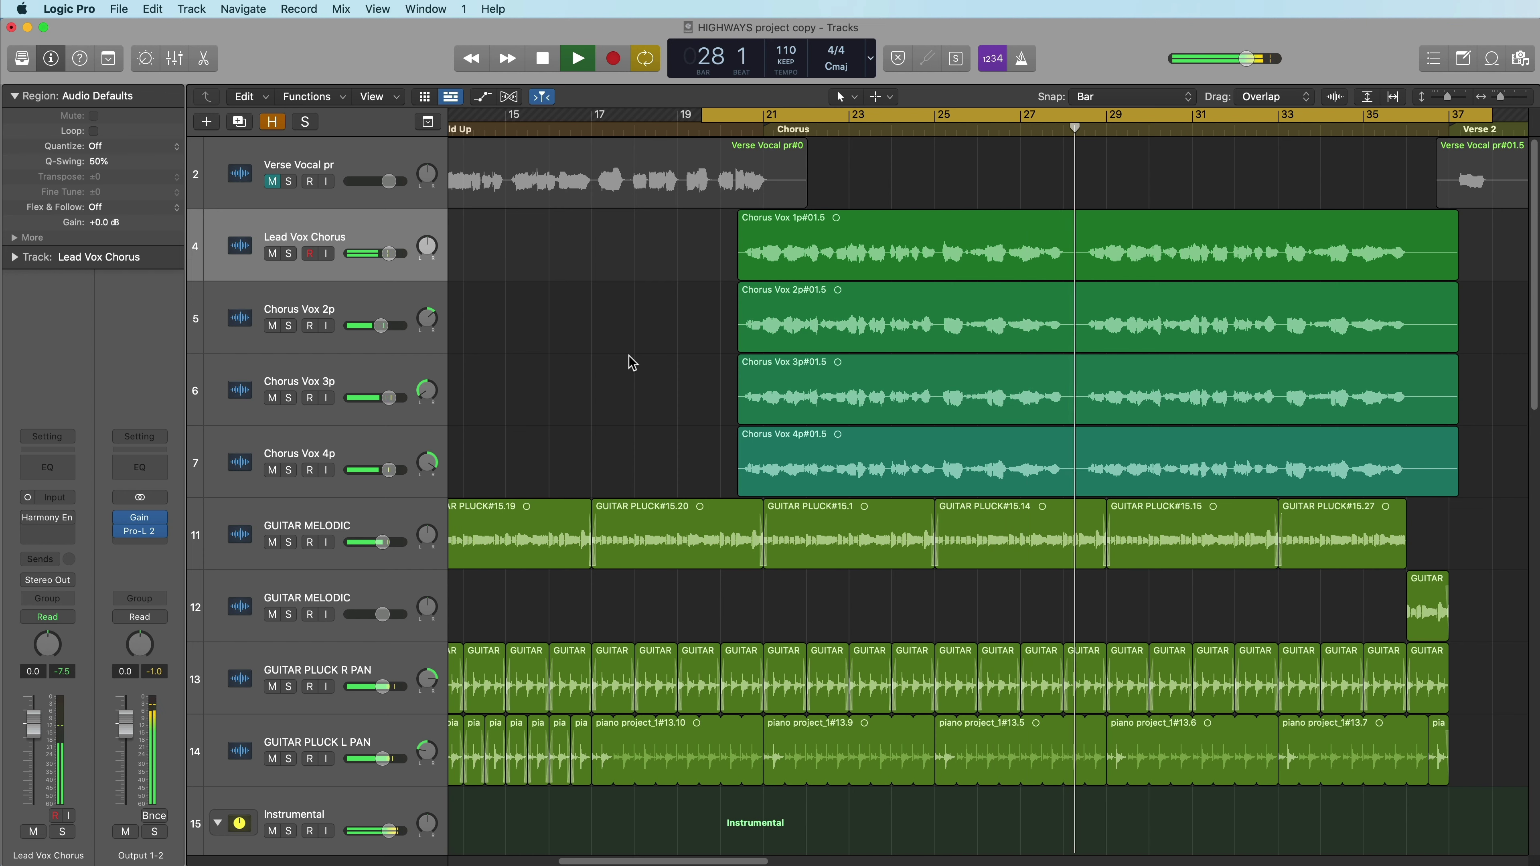
key("space")
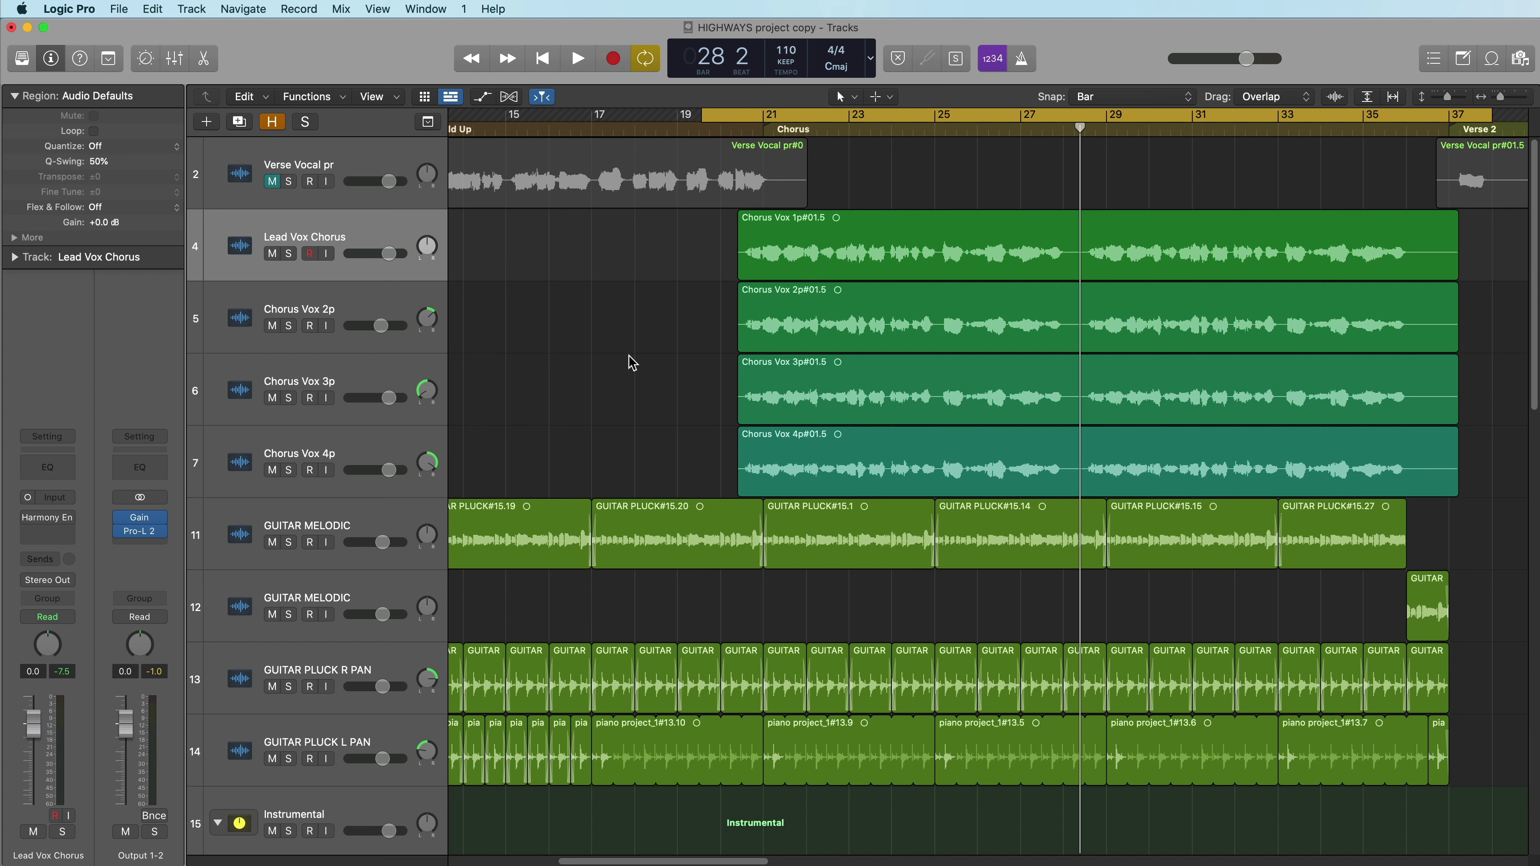
mouse_move(45, 524)
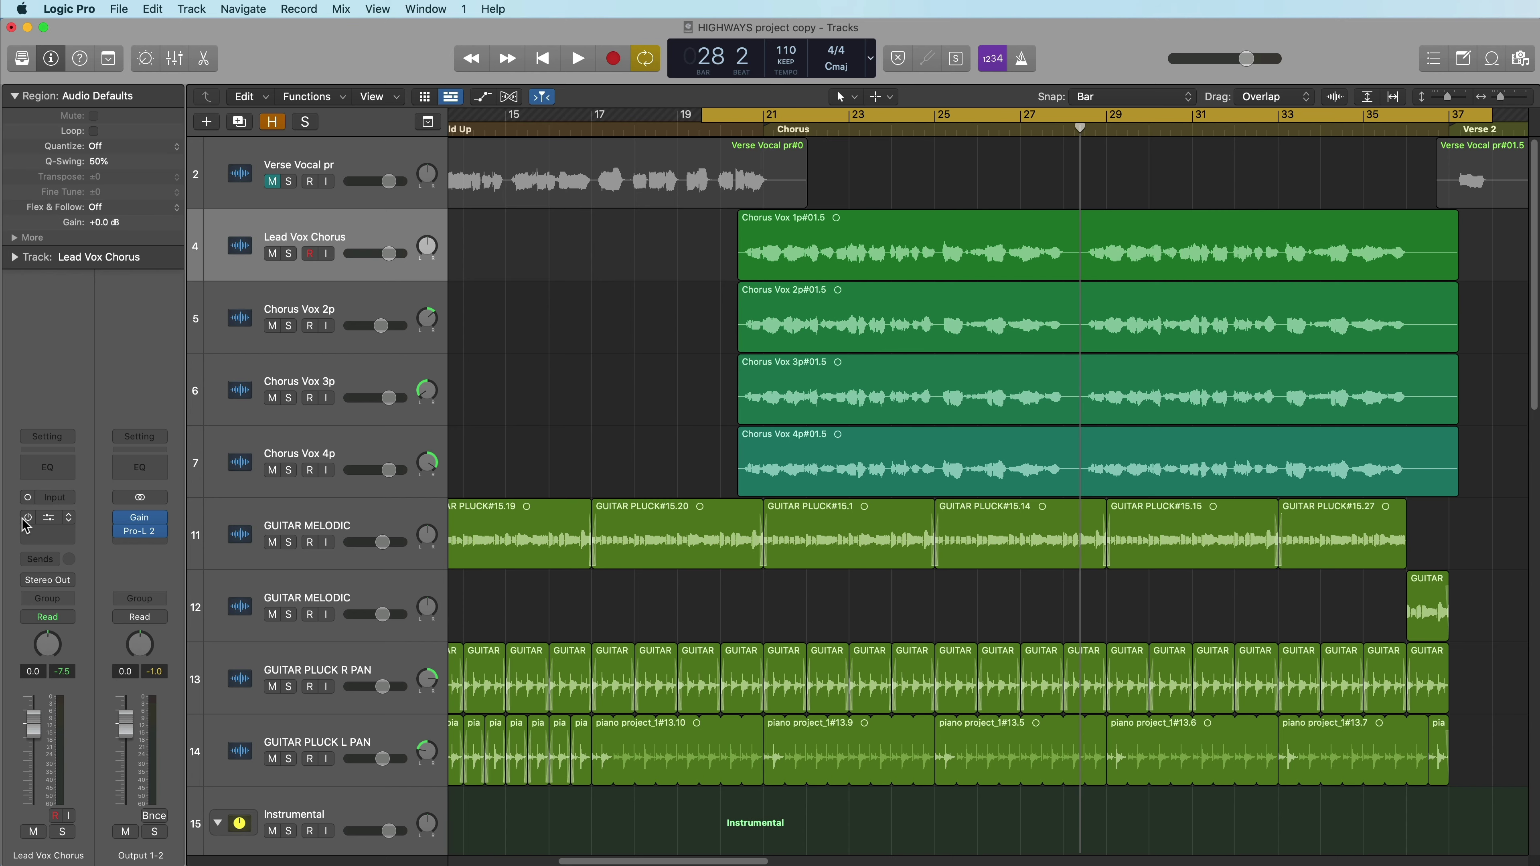
left_click(45, 524)
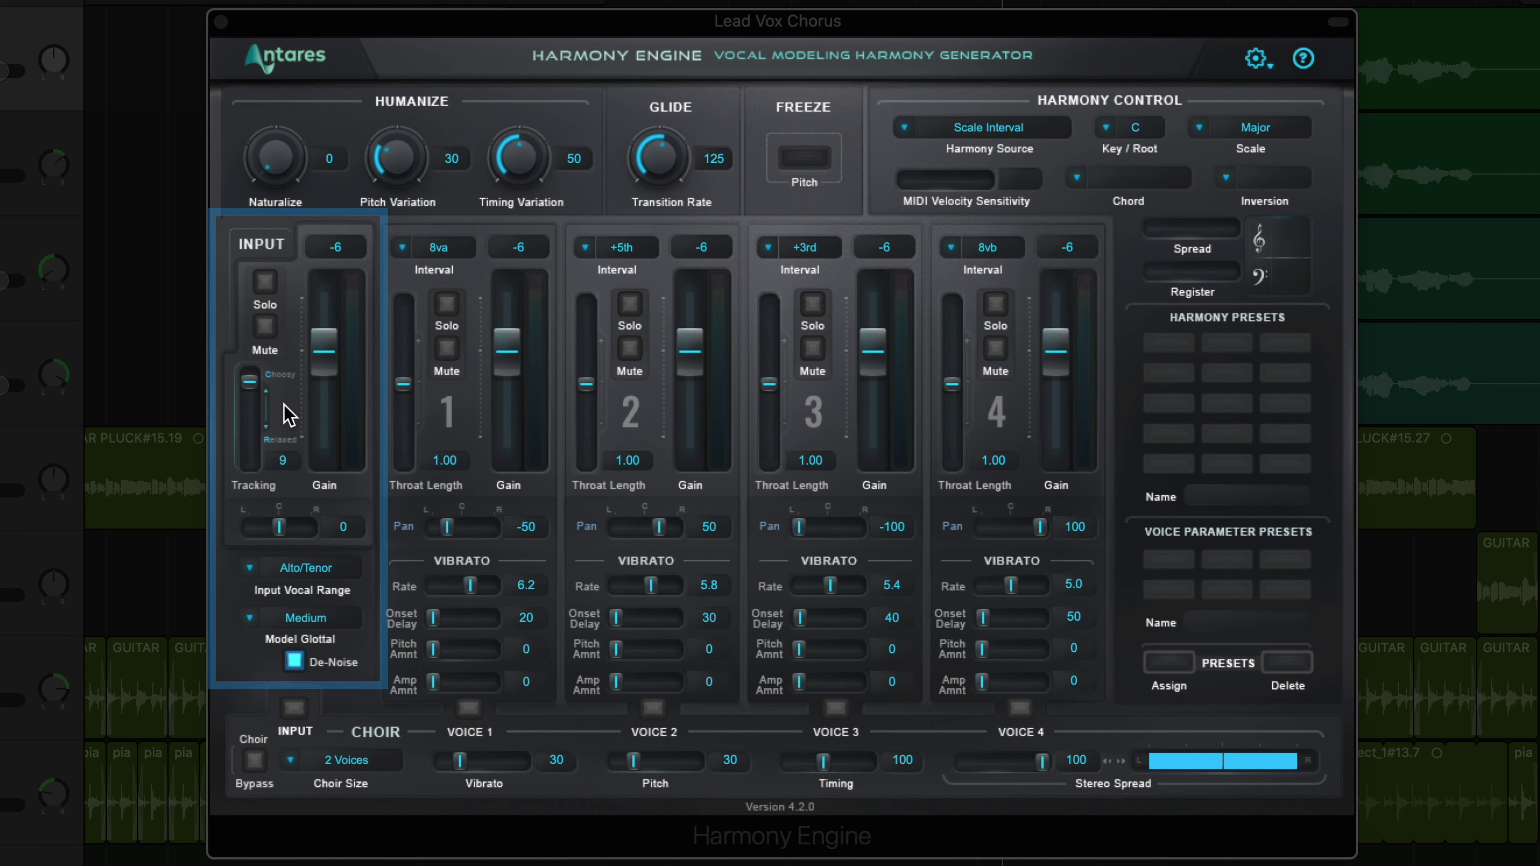
Raise the input gain to 0, leaving the input unsoloed and panned centre.
mouse_move(321, 367)
left_mouse_down()
mouse_move(327, 343)
mouse_move(321, 400)
mouse_move(322, 328)
mouse_move(329, 345)
left_mouse_up()
left_click(265, 281)
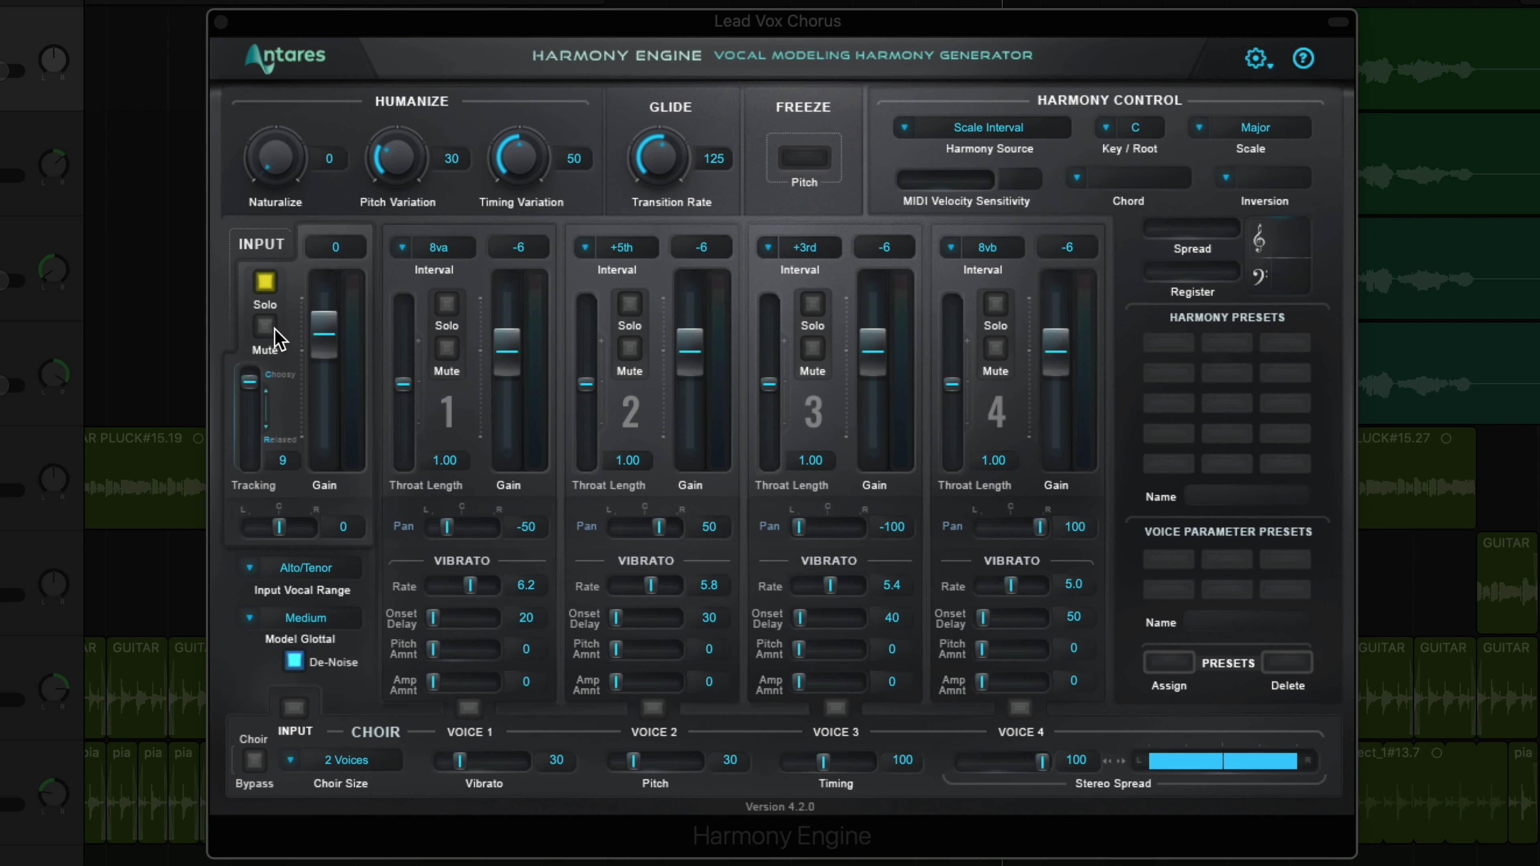
left_click(267, 284)
left_click_drag(279, 527, 263, 526)
left_click(263, 526, "alt")
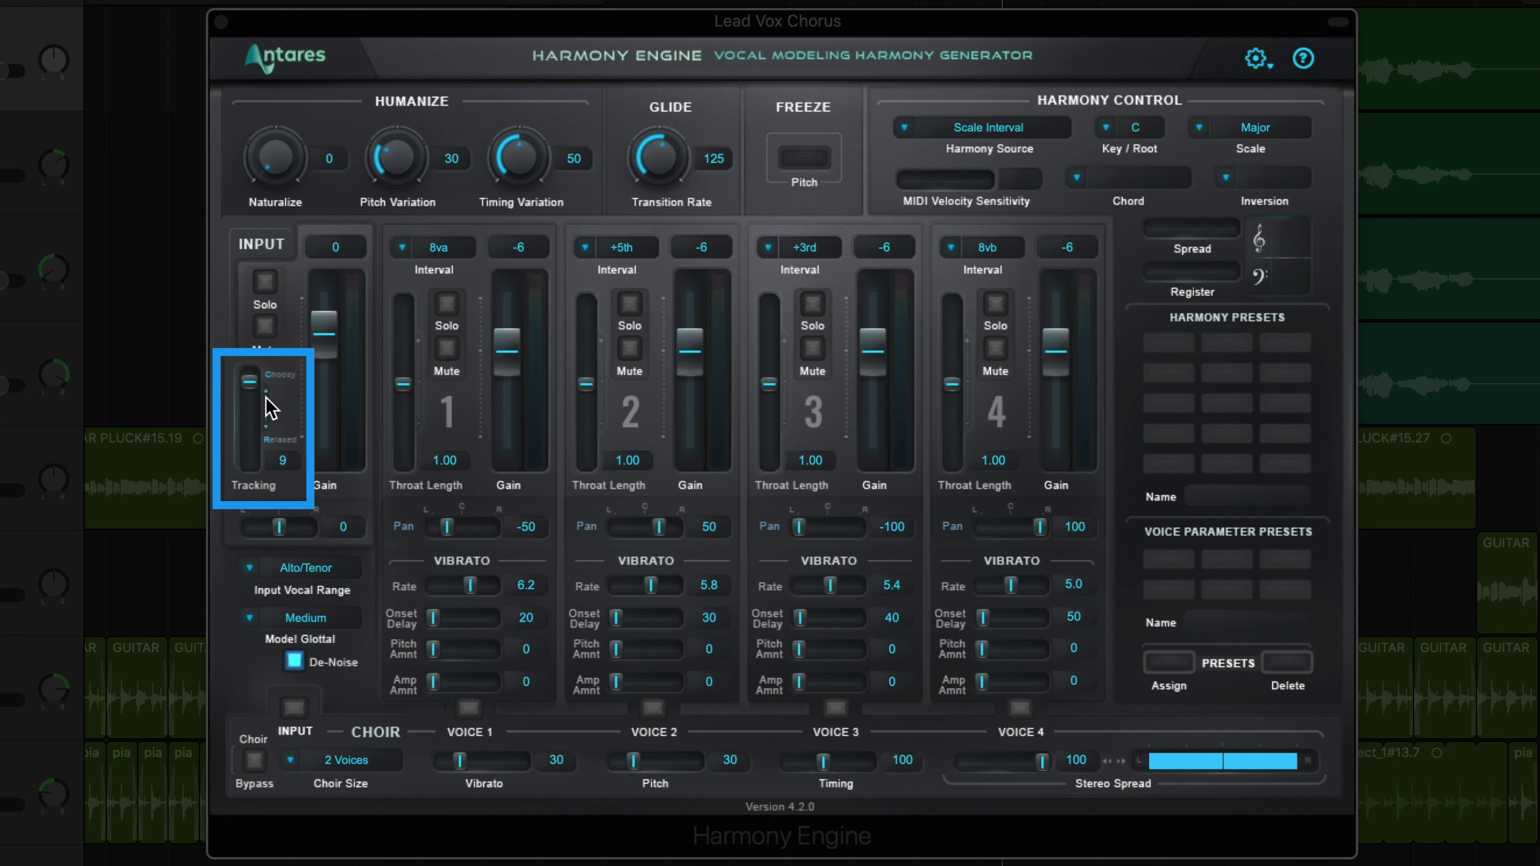
Set the input Tracking to 50.
left_click_drag(250, 381, 262, 427)
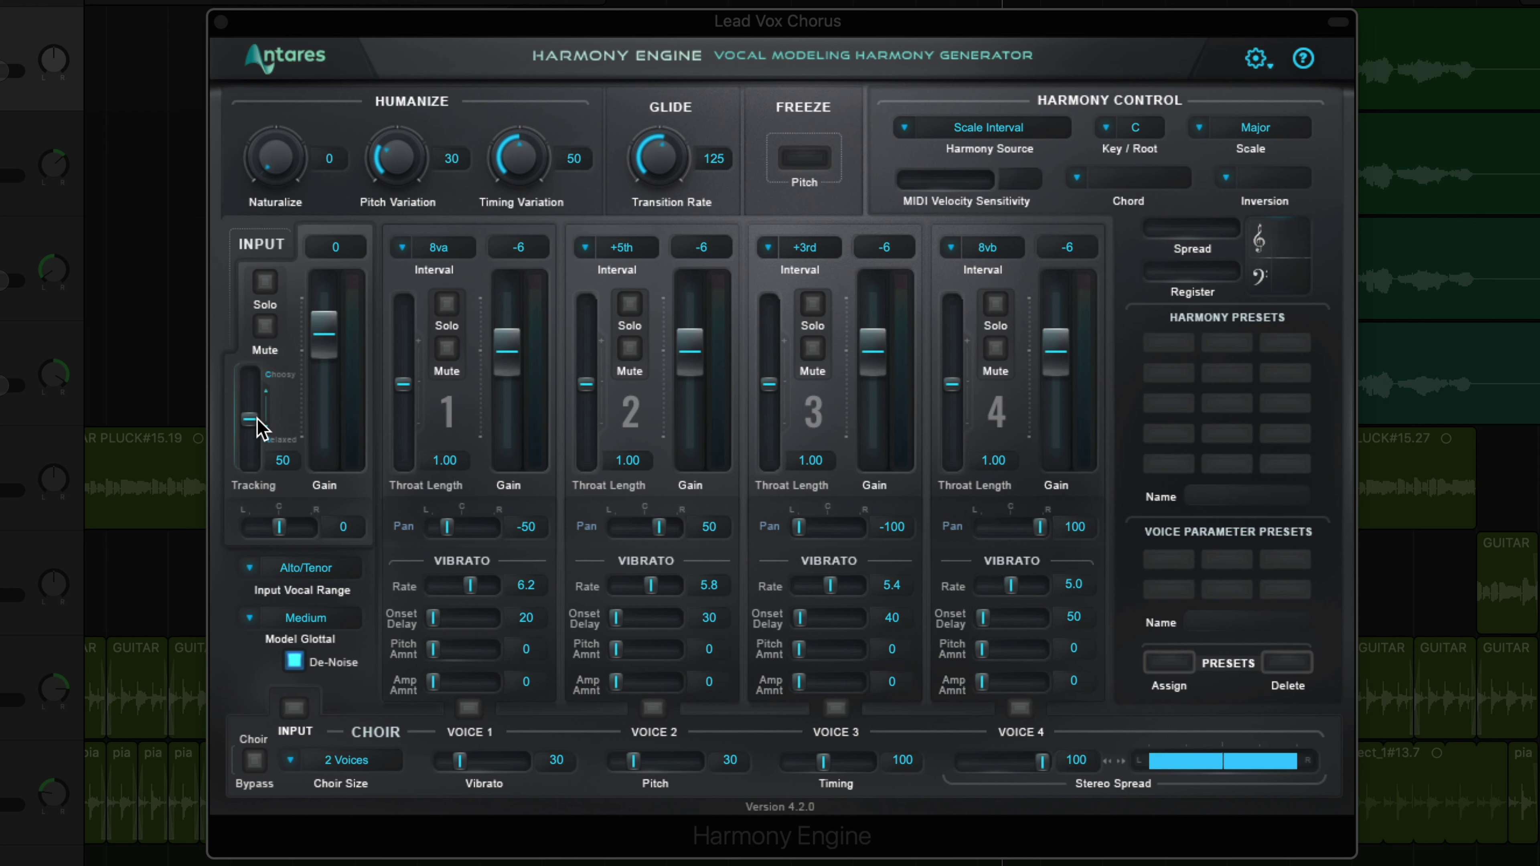
mouse_move(261, 428)
left_mouse_down()
mouse_move(259, 372)
mouse_move(266, 483)
left_mouse_up()
left_click_drag(255, 405, 248, 428)
left_click(324, 568)
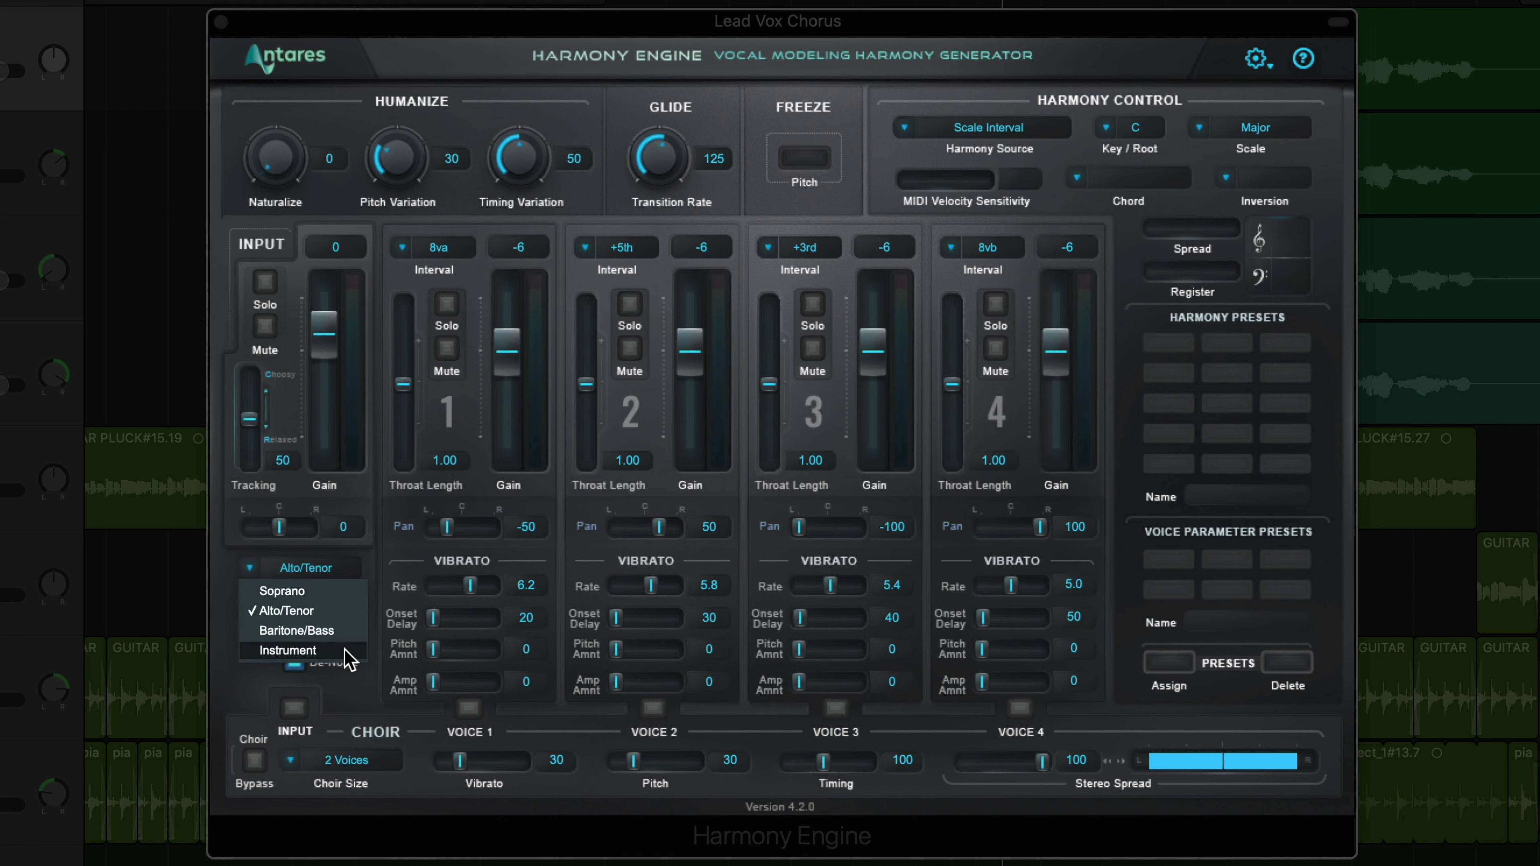
left_click(341, 614)
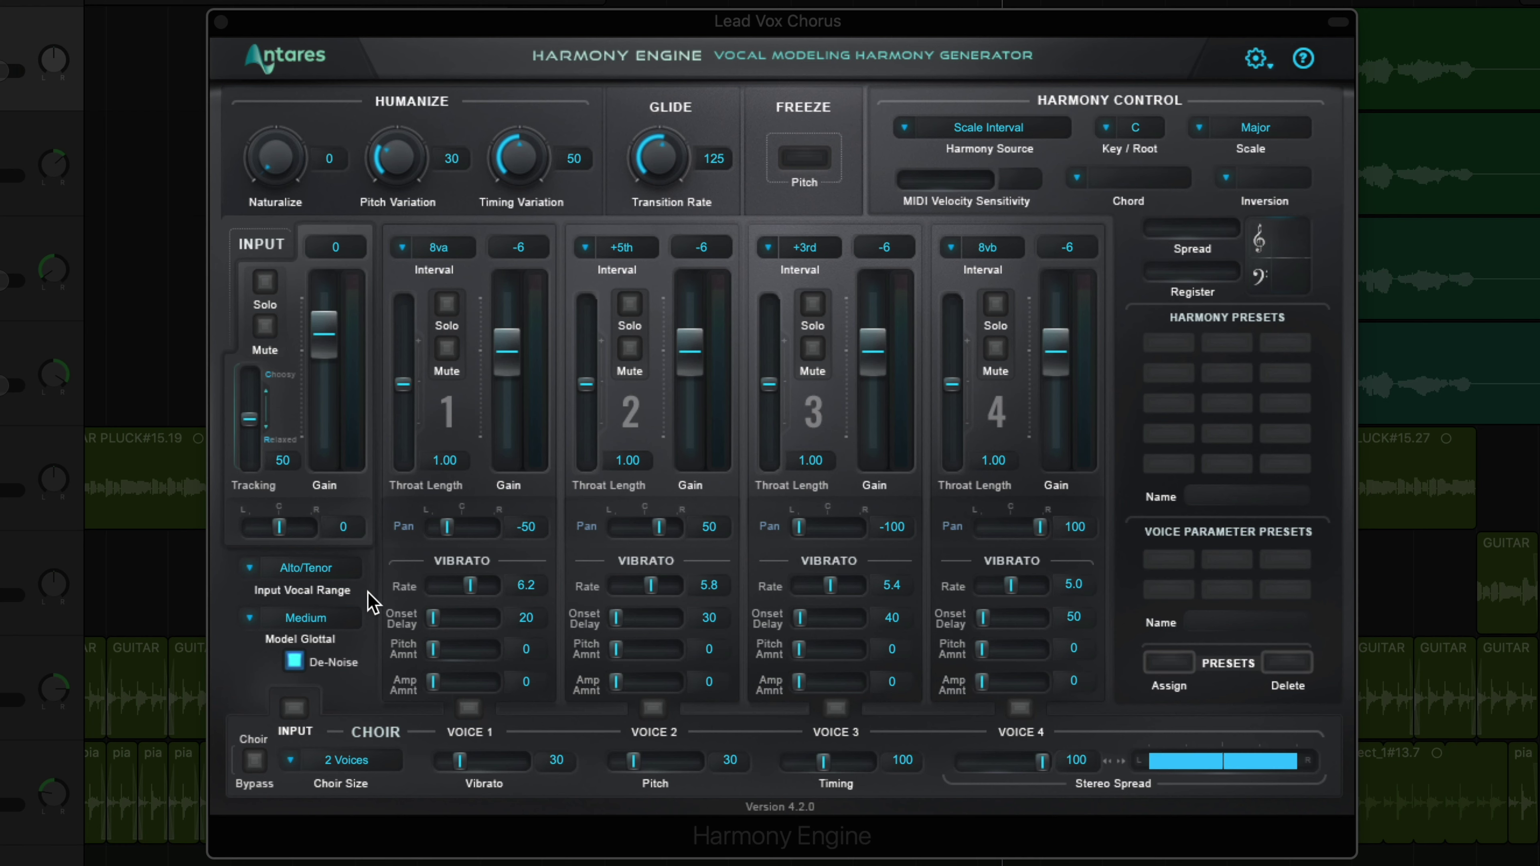
left_click(348, 617)
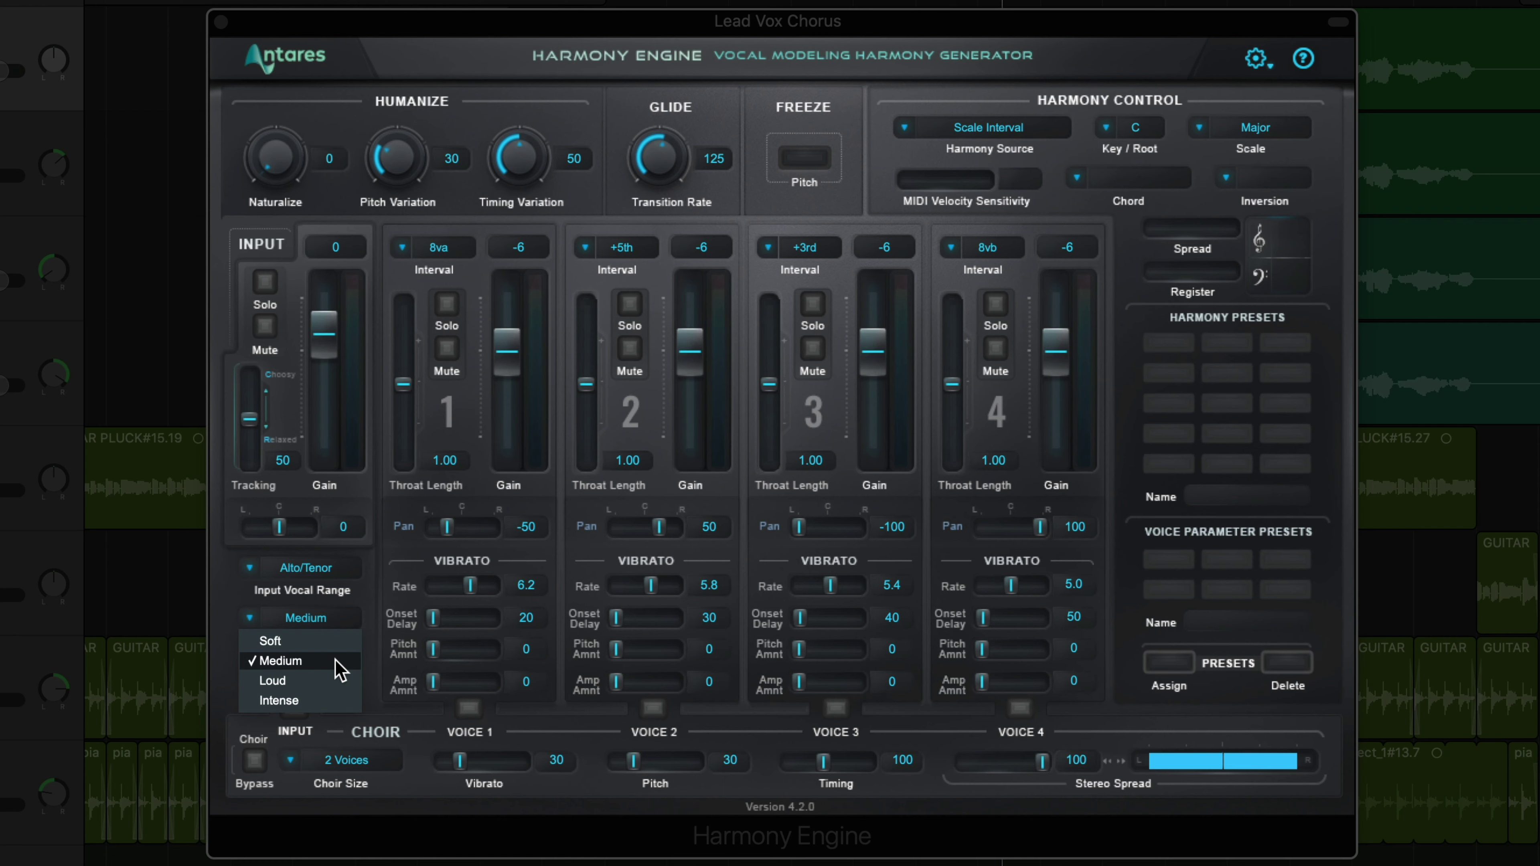
left_click(335, 659)
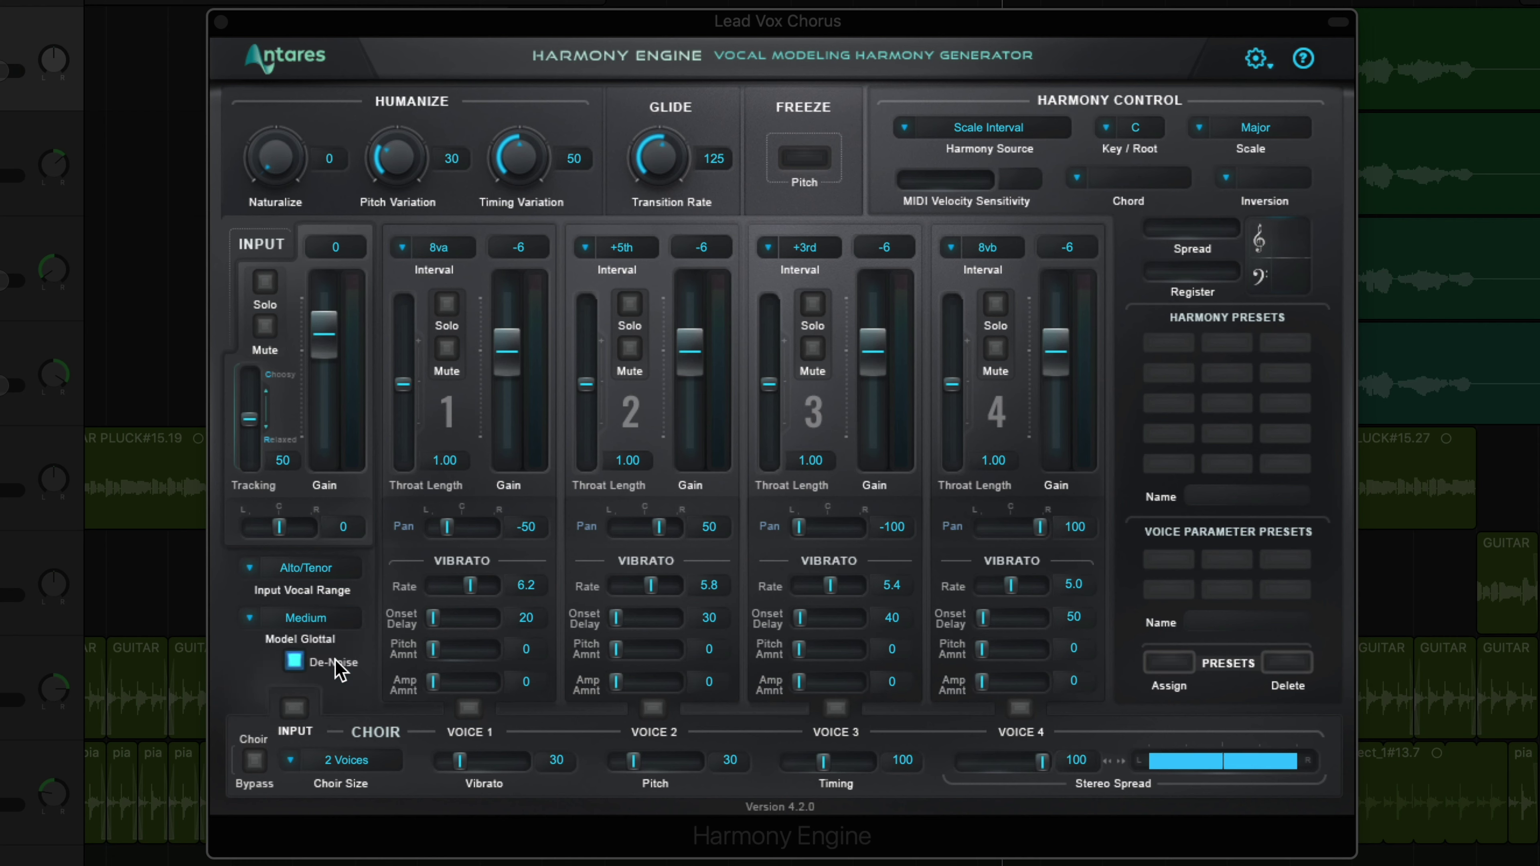
left_click(336, 666)
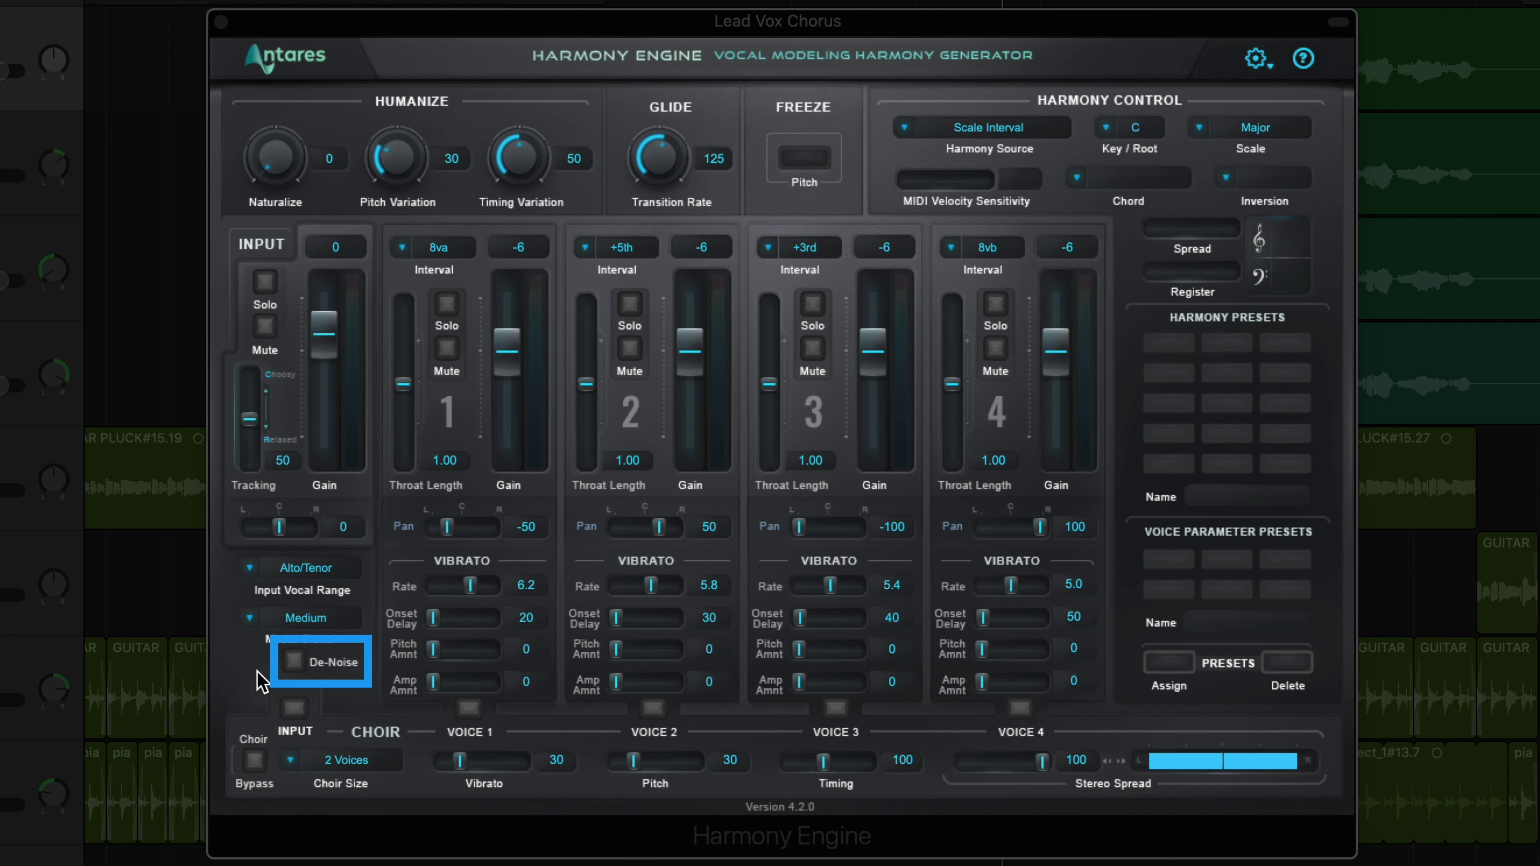
left_click(294, 663)
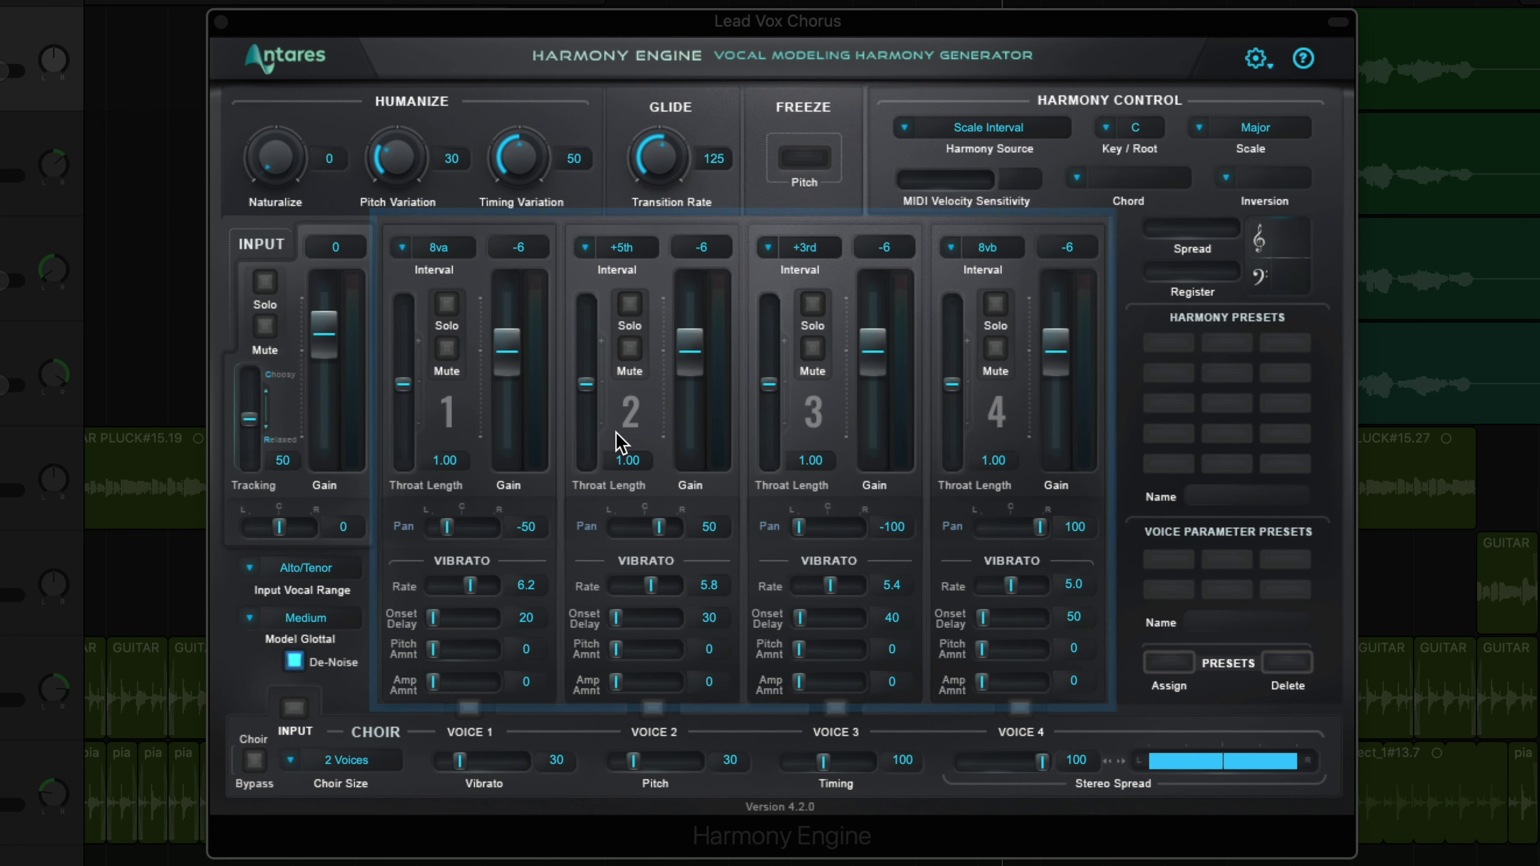
Mute harmony voices 2, 3 and 4.
left_click(629, 348)
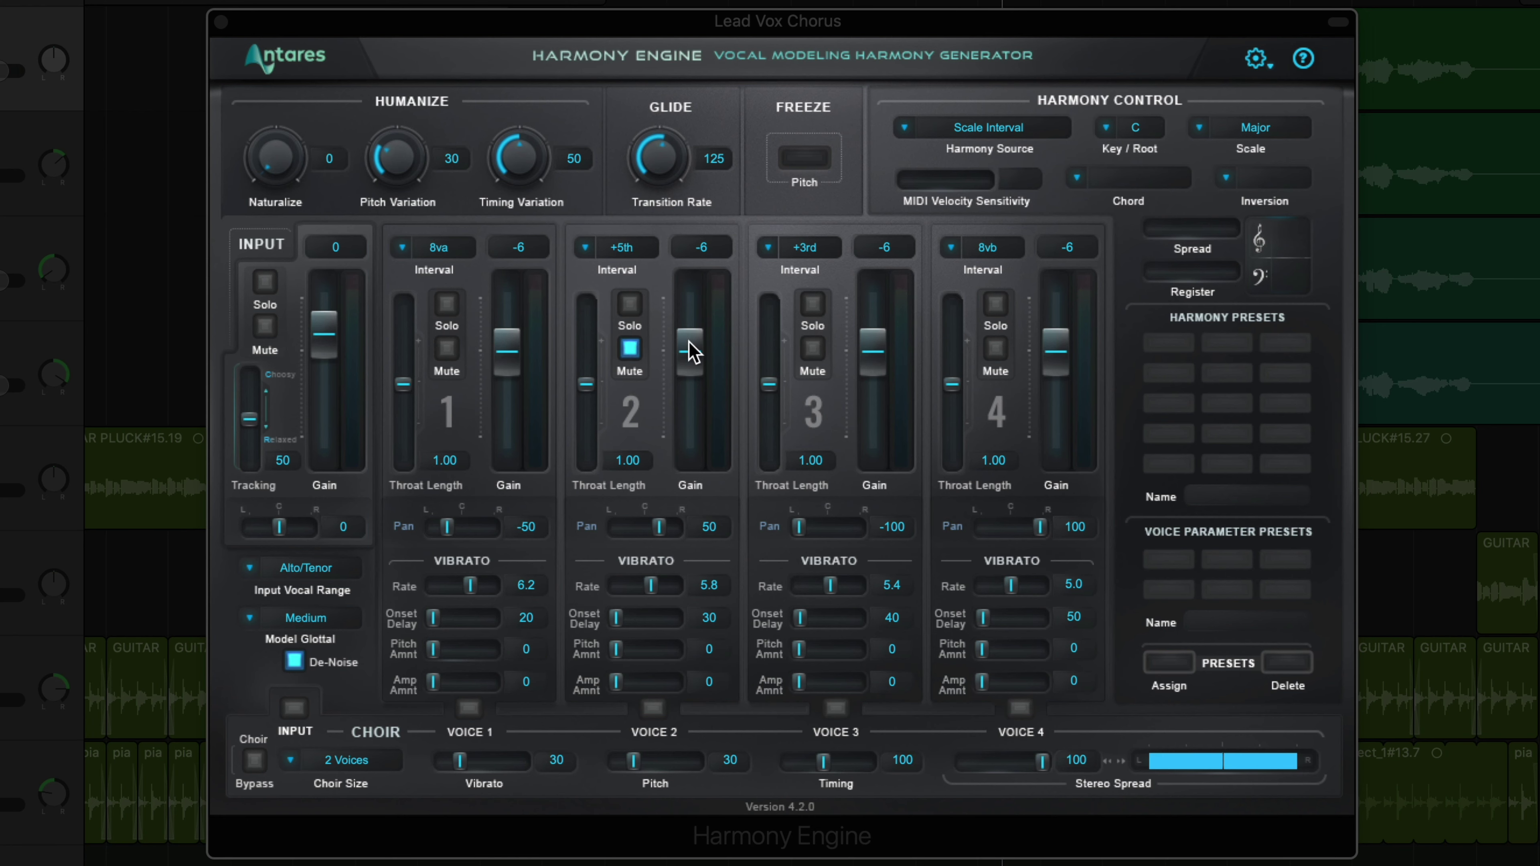
left_click(813, 348)
left_click(995, 348)
Change voice 1's interval from 8va to +3rd.
left_click(458, 250)
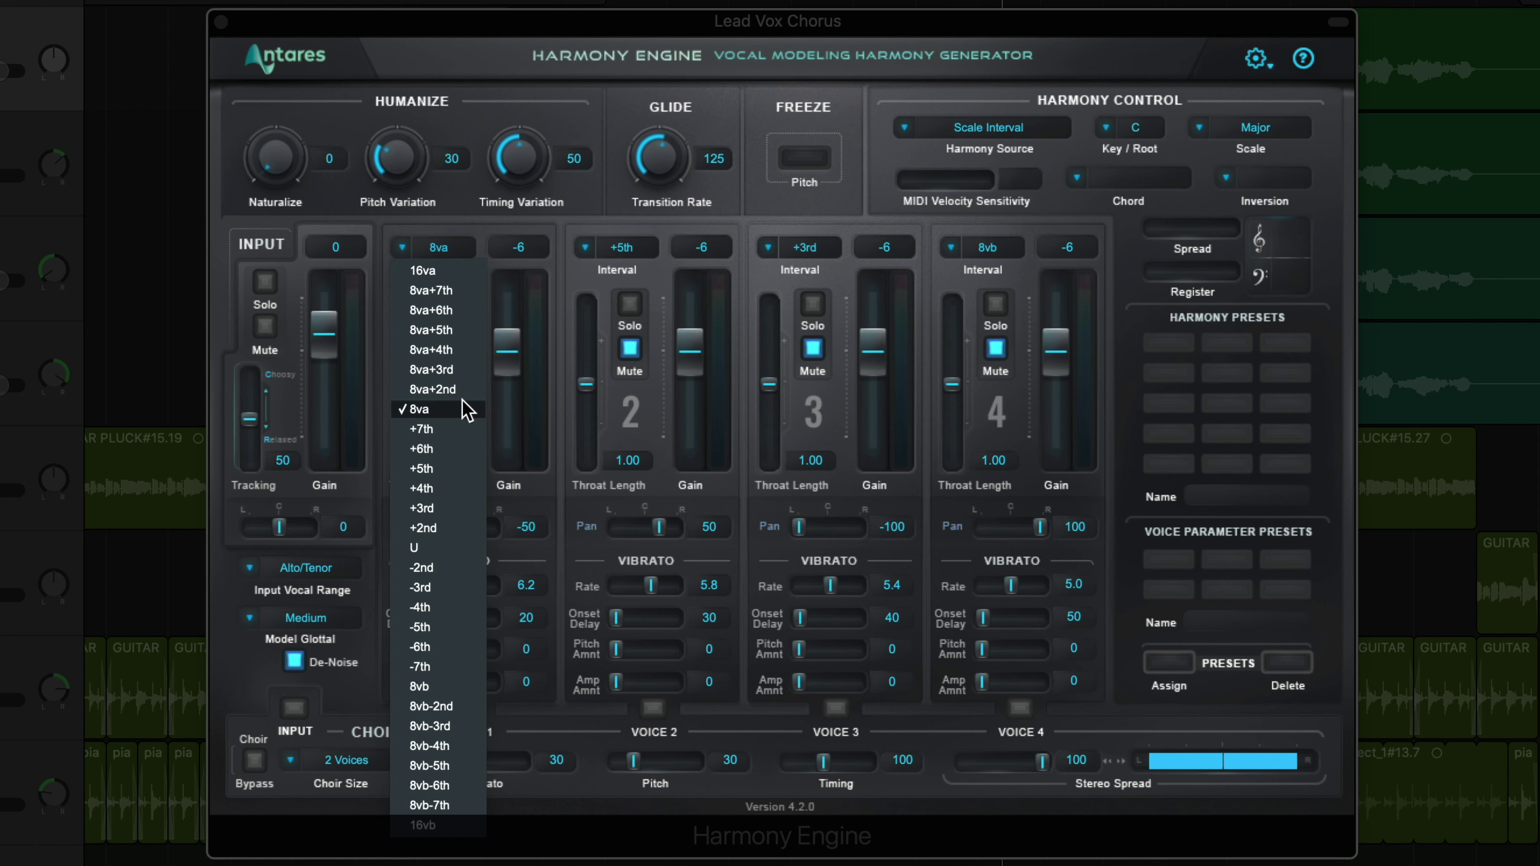
left_click(467, 410)
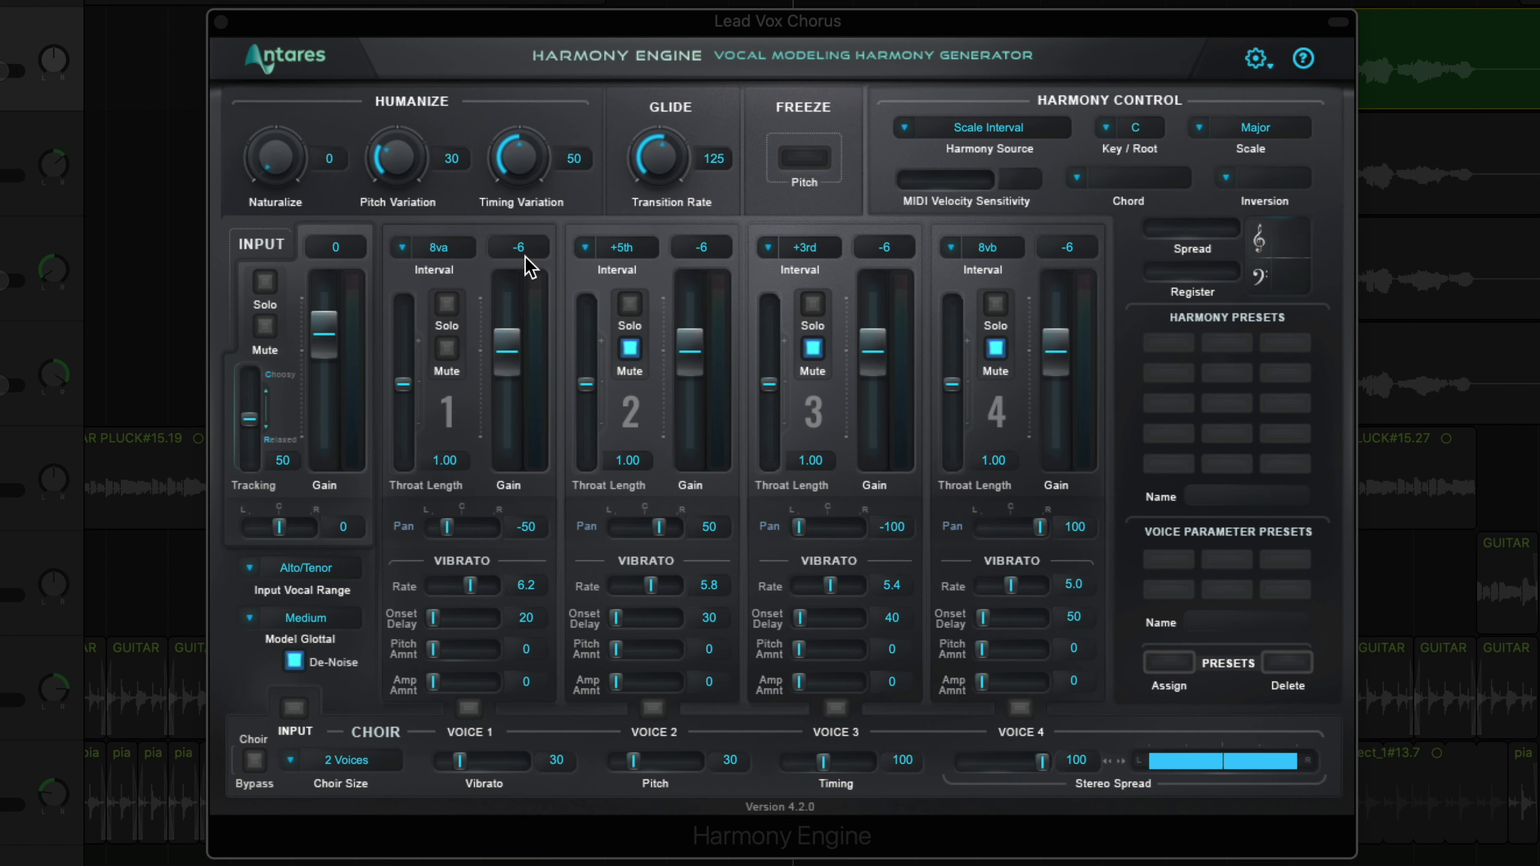
left_click(460, 253)
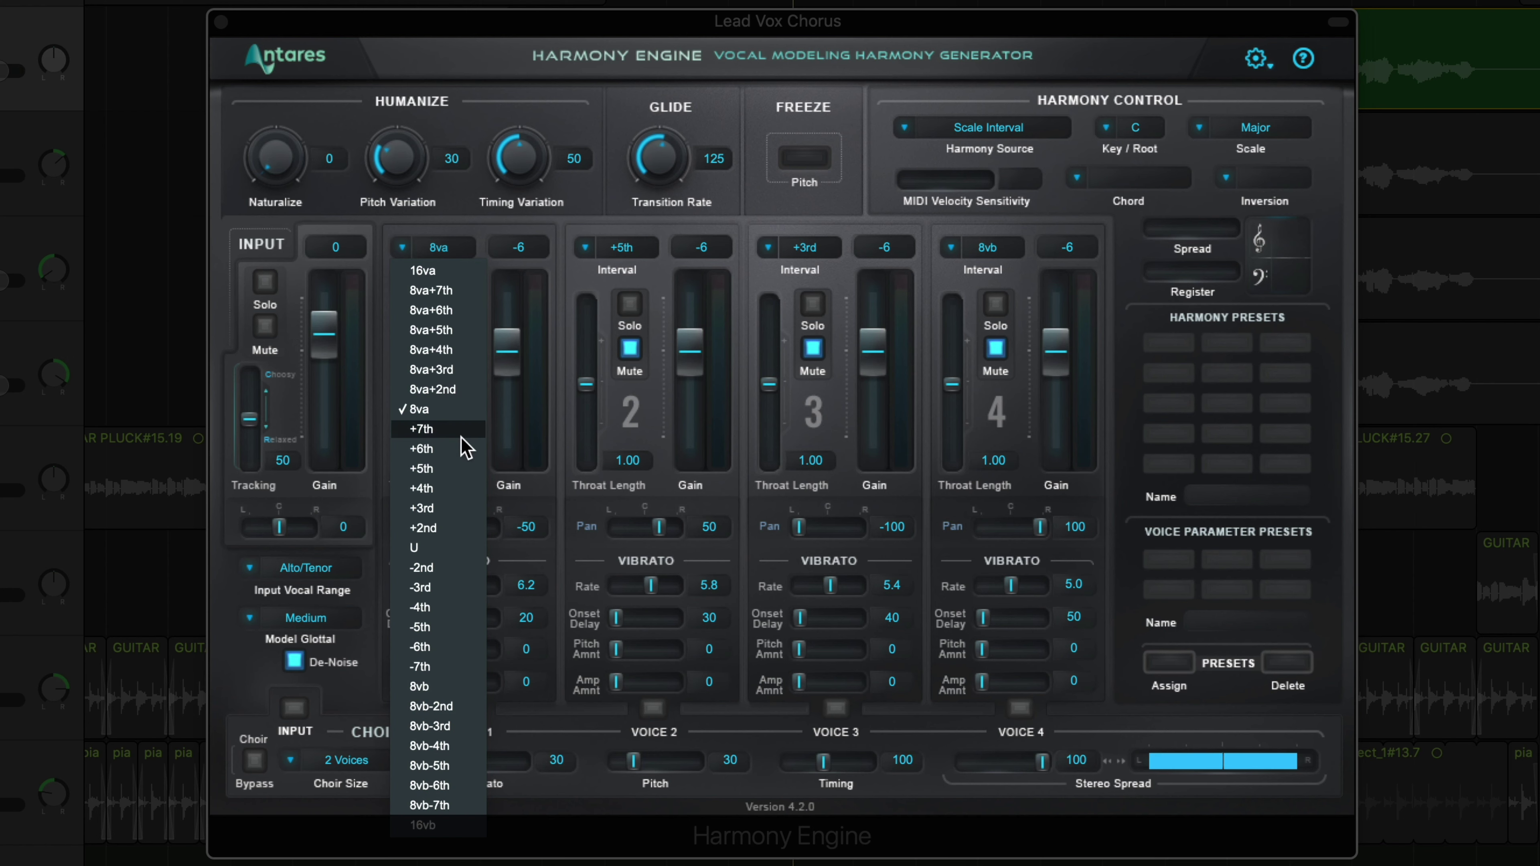
left_click(468, 513)
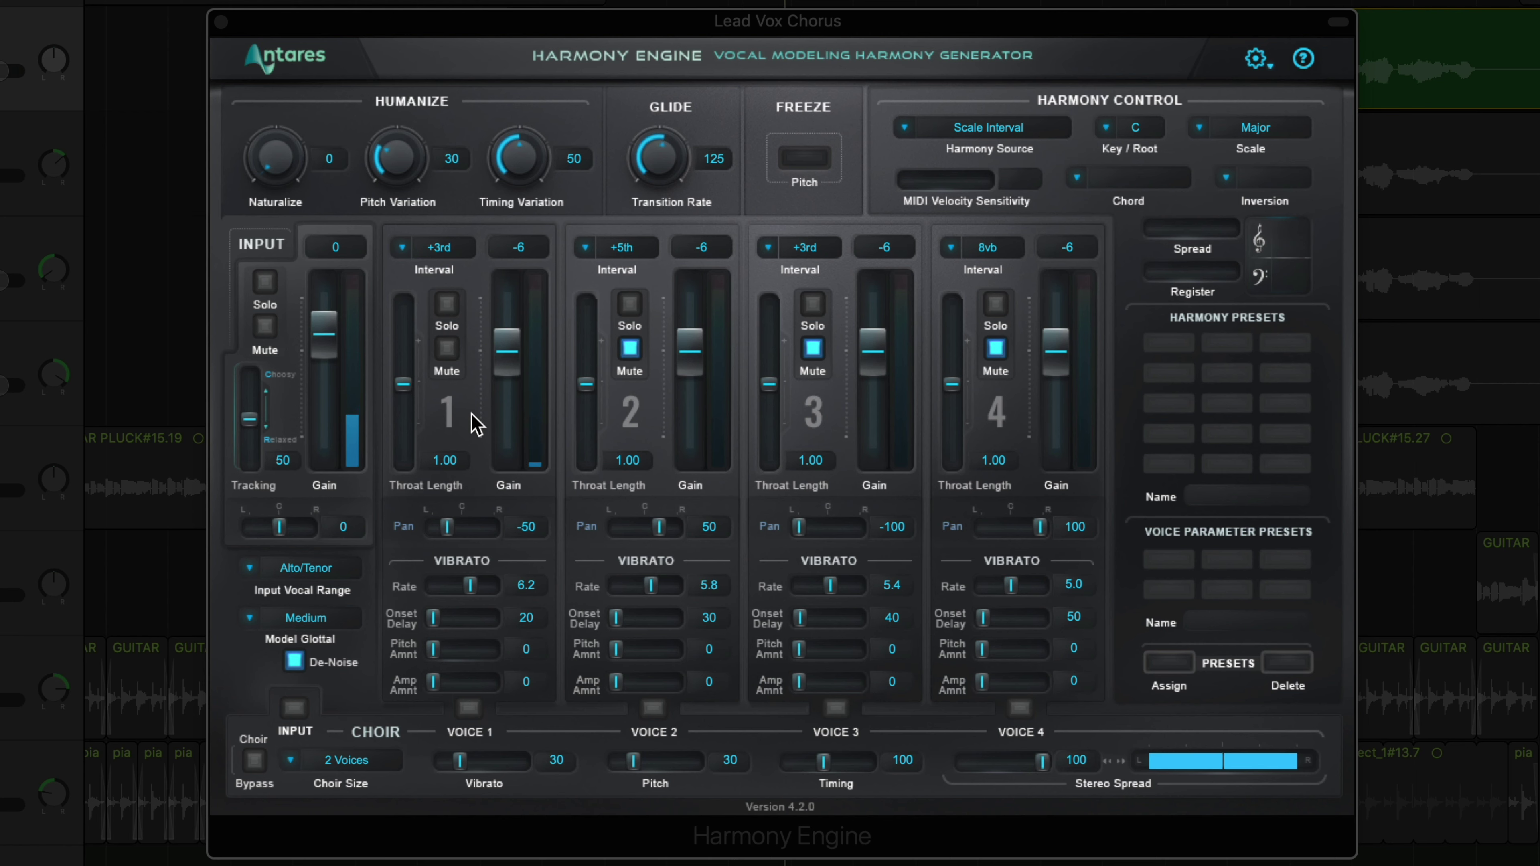
left_click(435, 247)
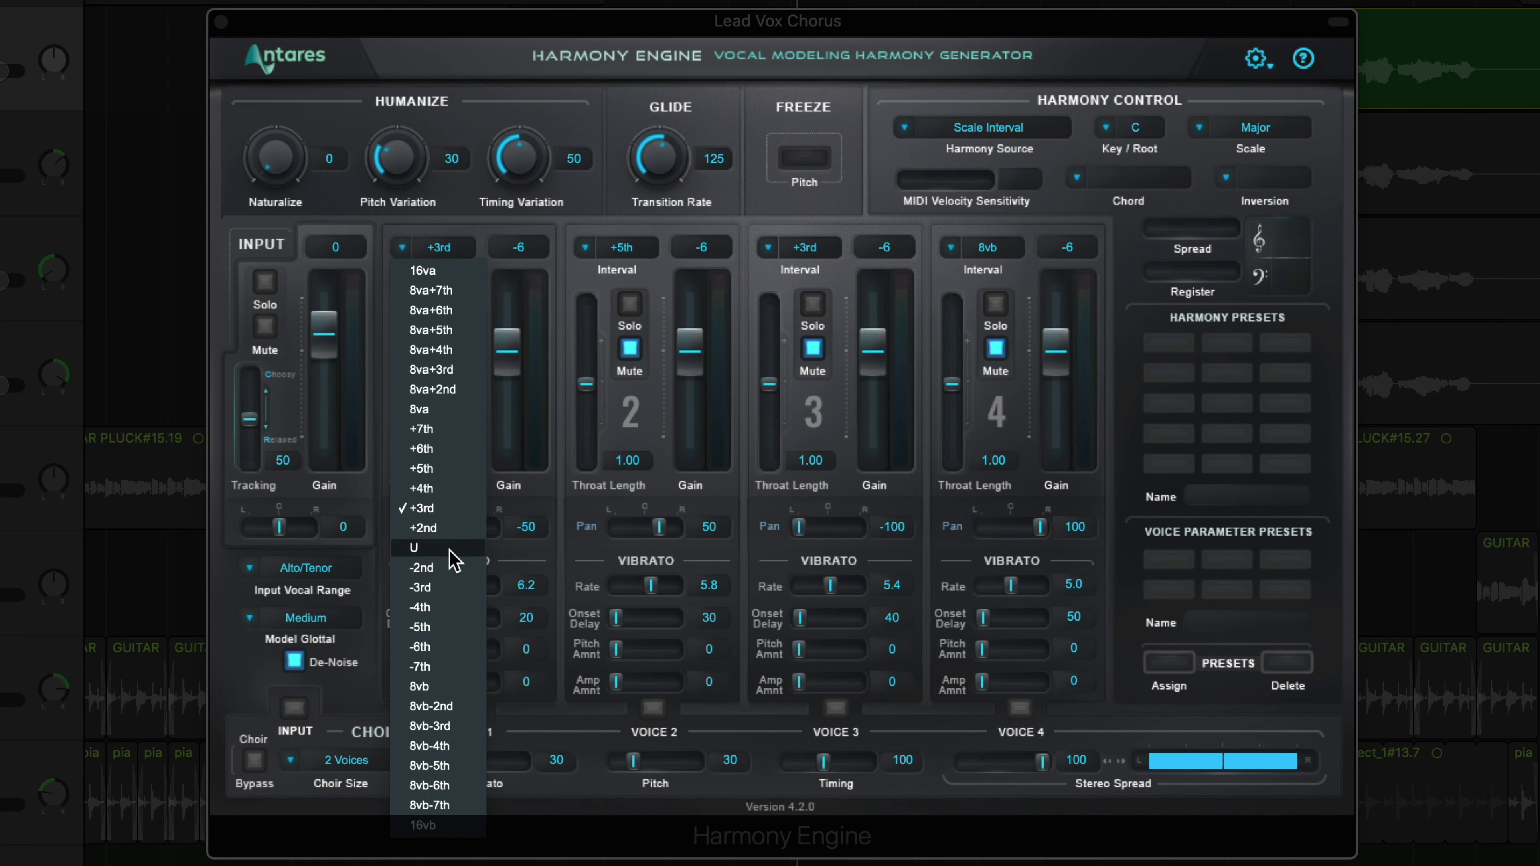
left_click(456, 510)
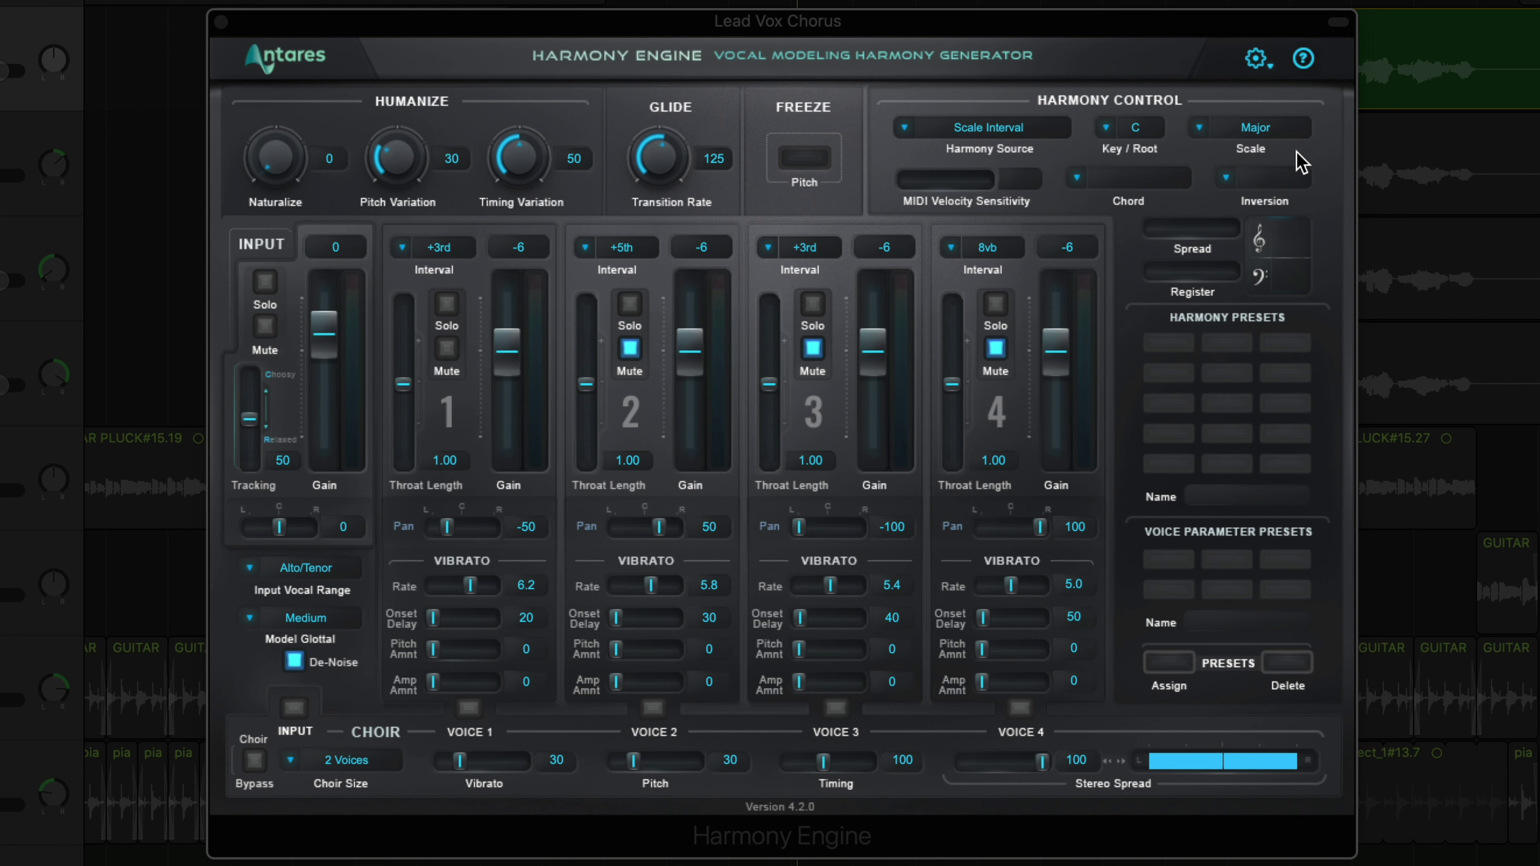
left_click(1143, 130)
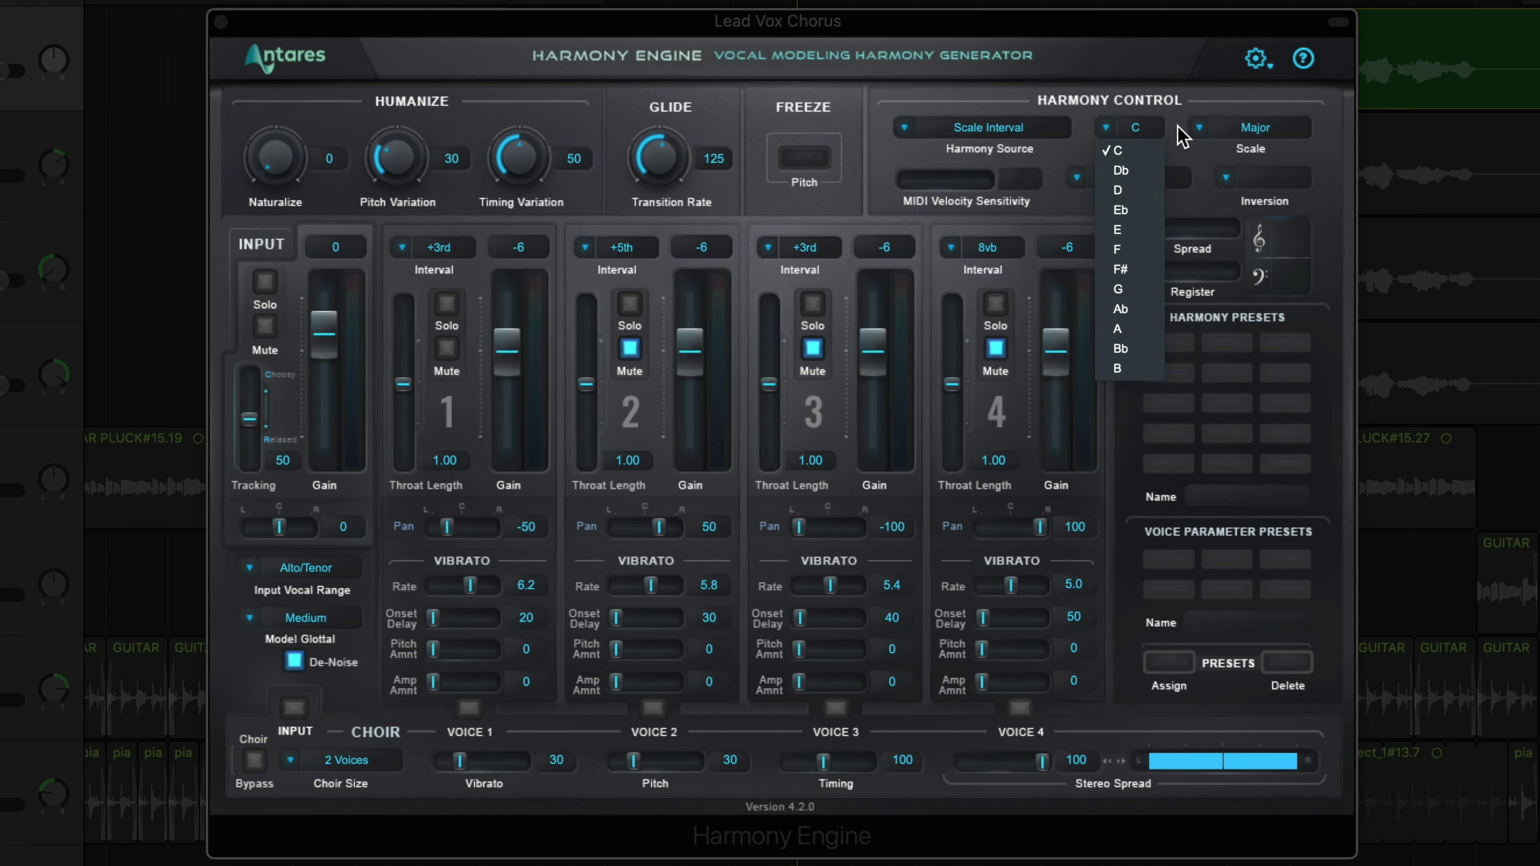
left_click(1282, 134)
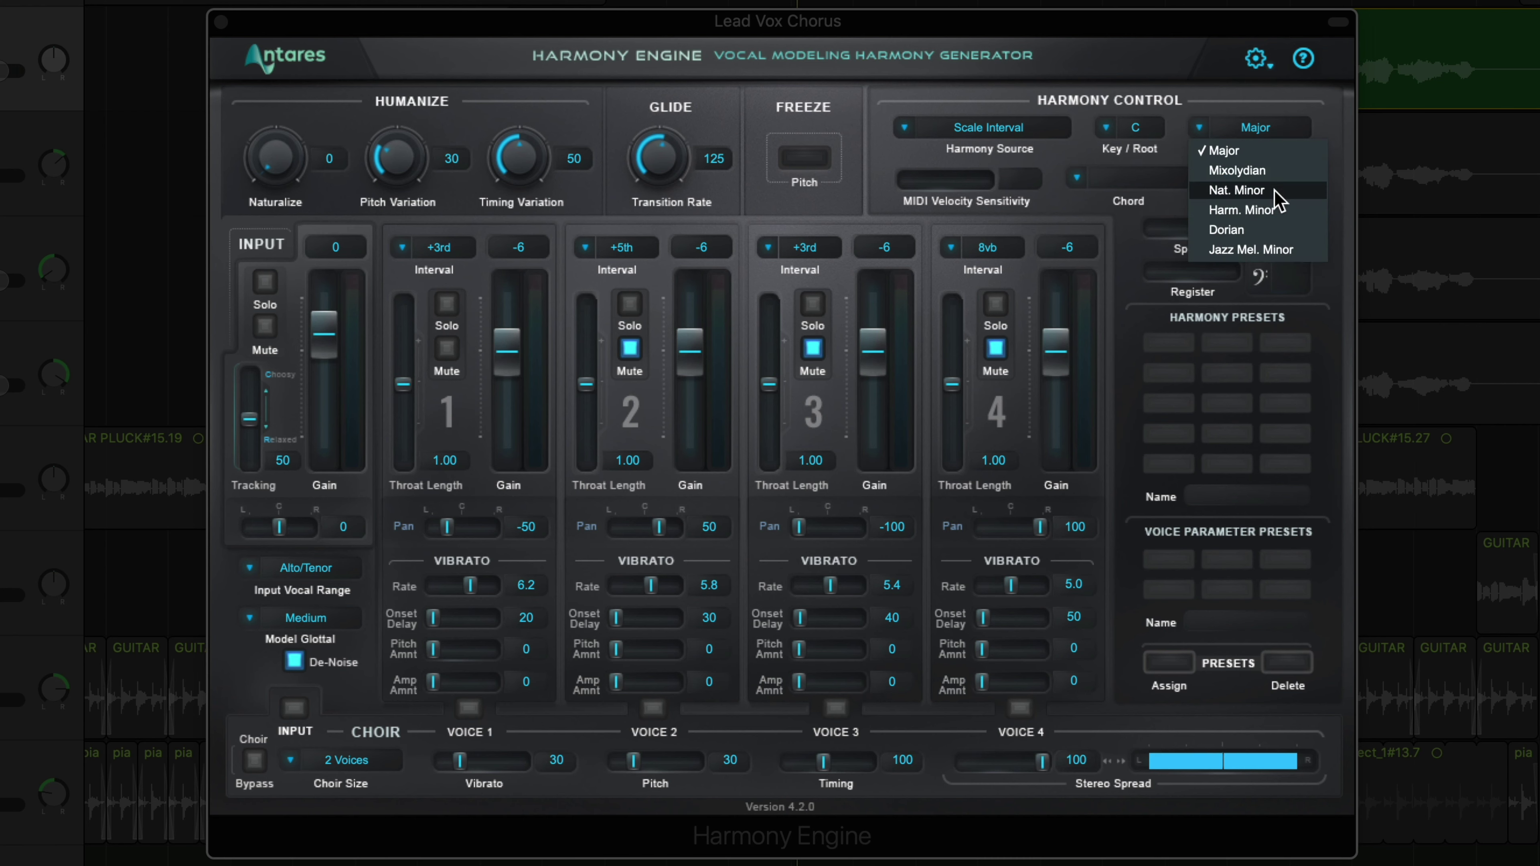
left_click(499, 368)
mouse_move(498, 368)
left_mouse_down()
mouse_move(500, 425)
mouse_move(498, 334)
mouse_move(504, 413)
mouse_move(496, 361)
left_mouse_up()
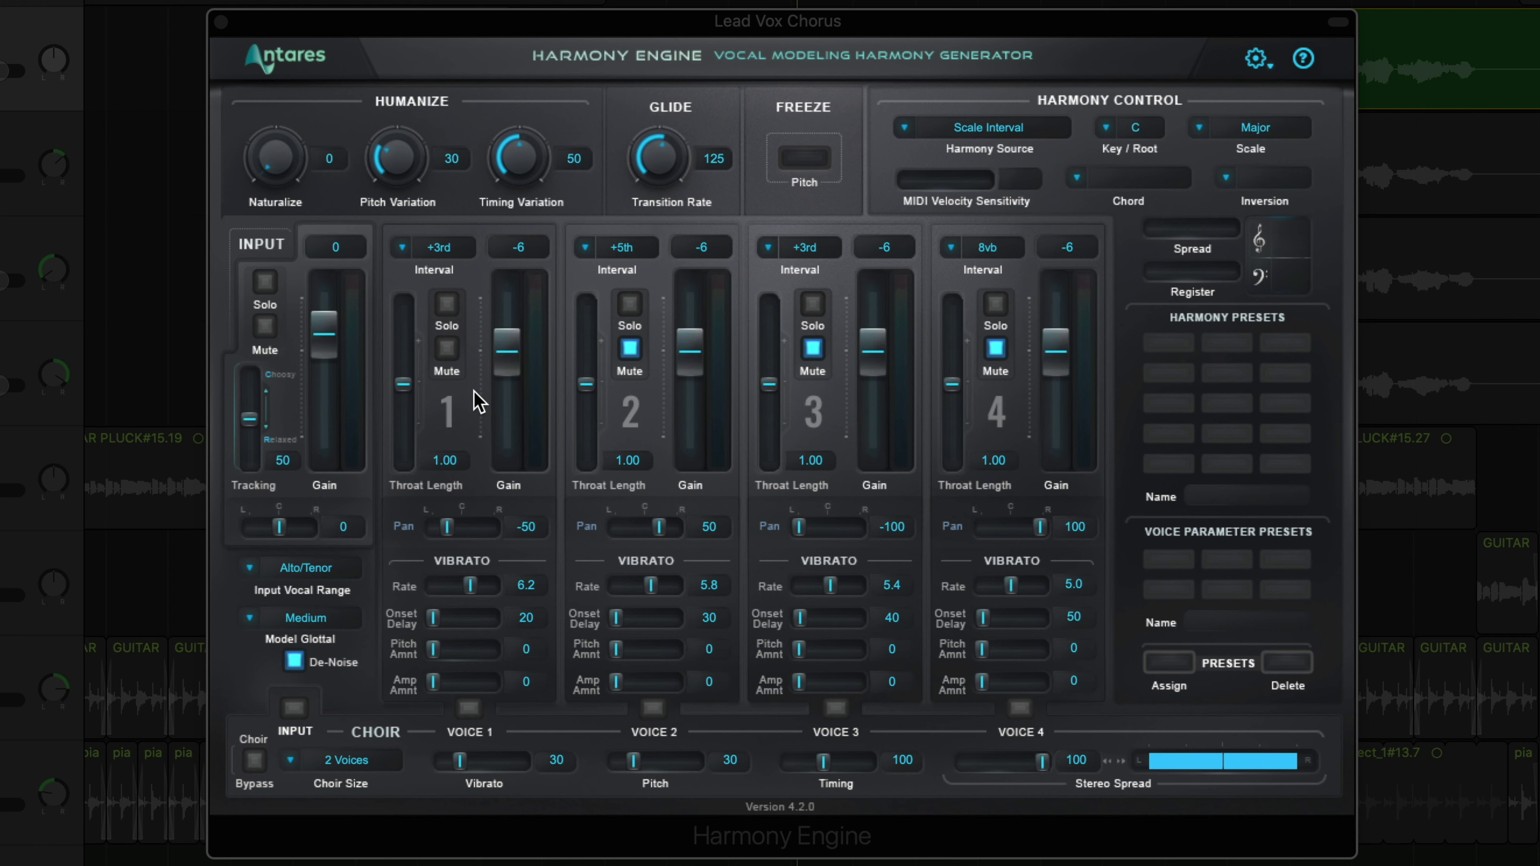
left_click(449, 304)
left_click(449, 304)
Pan voice 1 to -41, set its throat length to 1.01 and add slight pitch vibrato.
mouse_move(449, 525)
left_mouse_down()
mouse_move(487, 533)
mouse_move(451, 540)
left_mouse_up()
left_click_drag(403, 383, 427, 325)
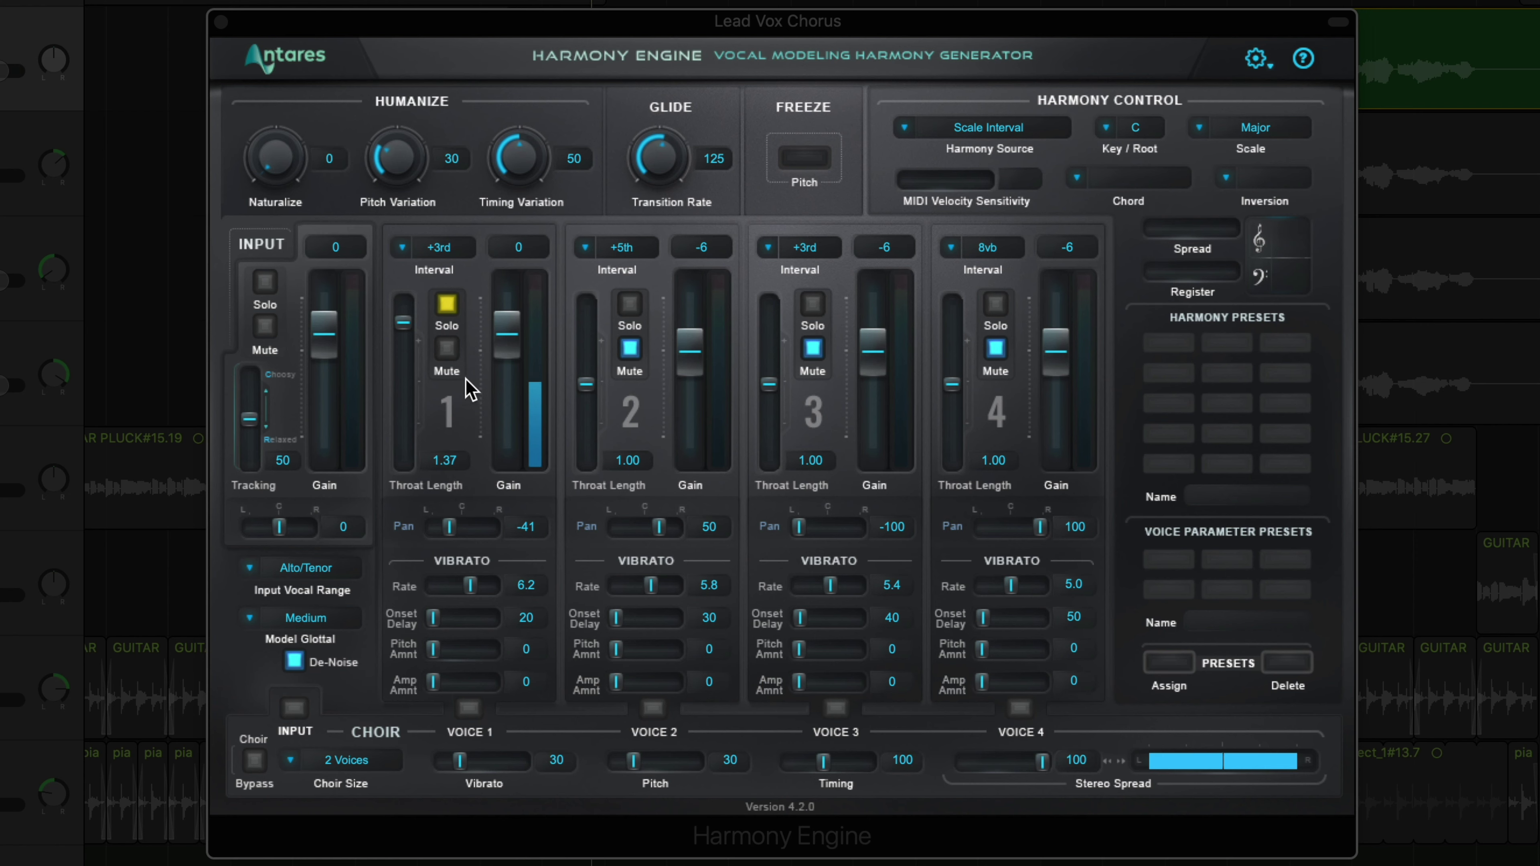
left_click_drag(404, 323, 433, 381)
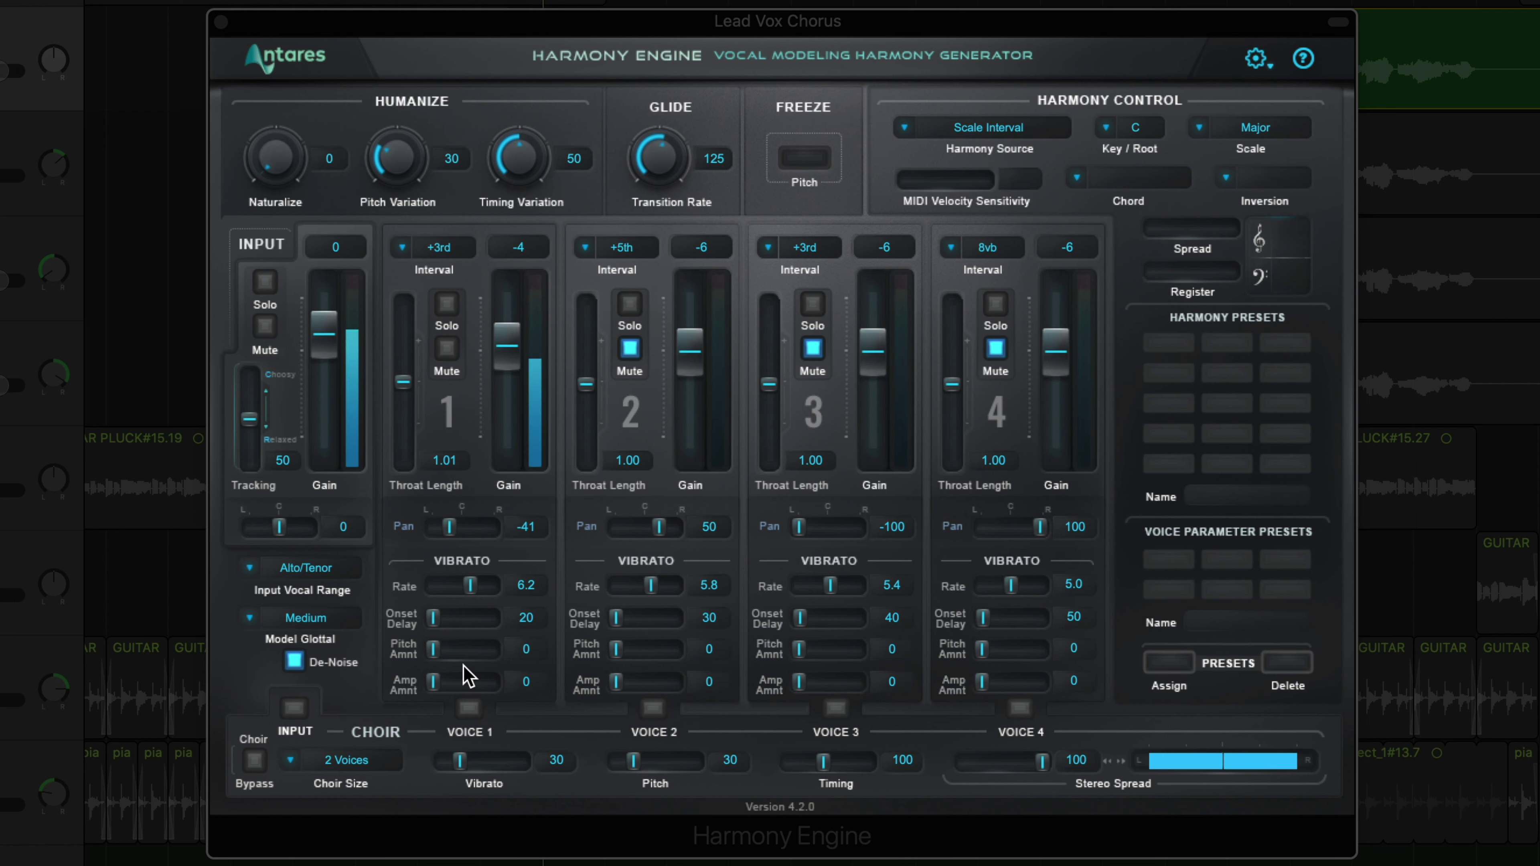
left_click_drag(433, 649, 451, 694)
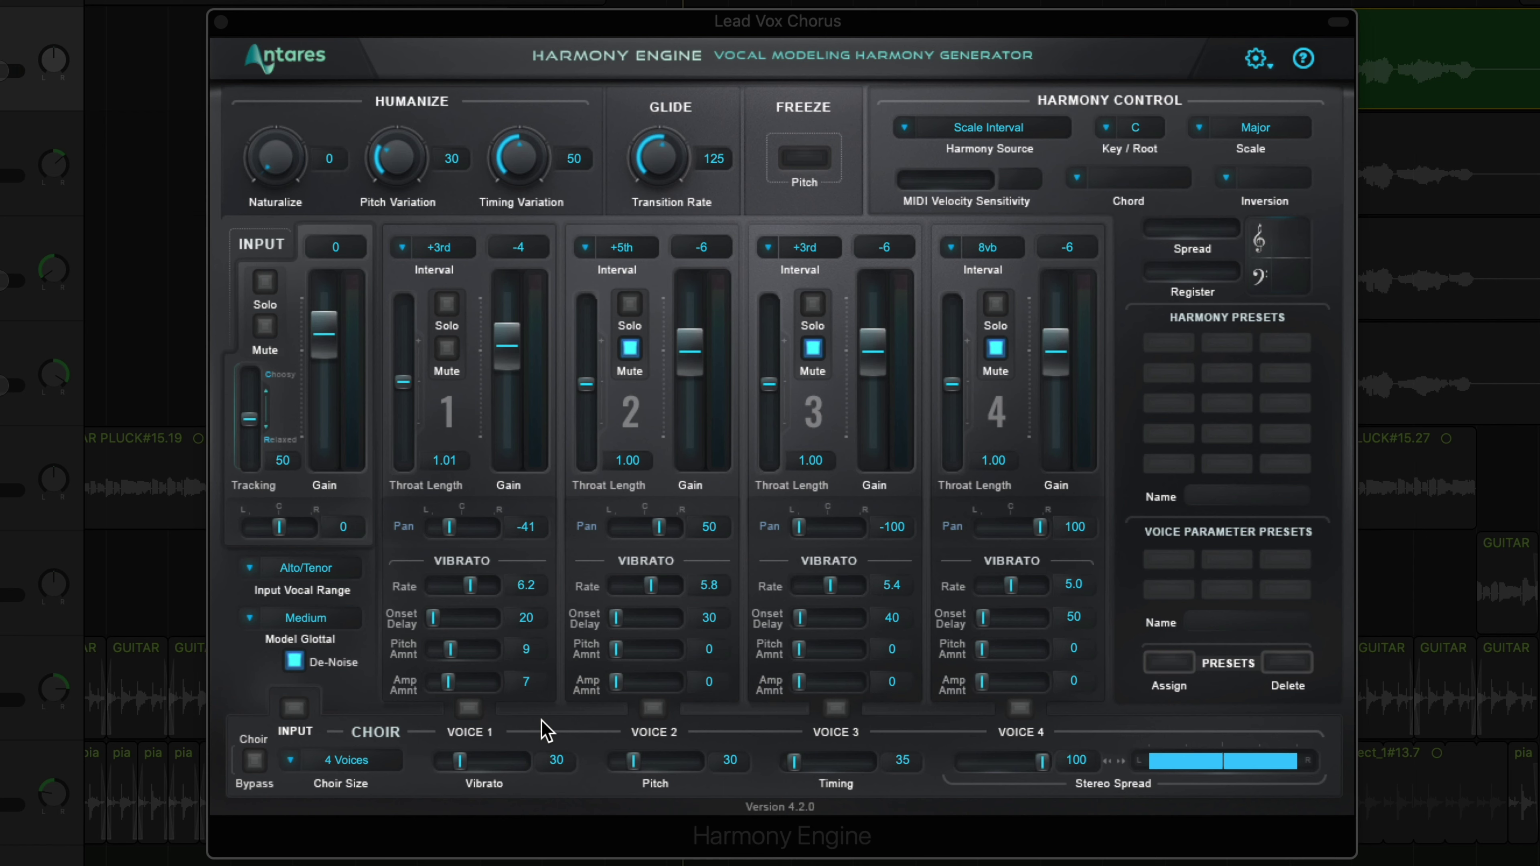
Turn on voice 1's choir effect.
left_click(469, 707)
Choose 8 Voices for Choir Size, with vibrato 19, pitch 36, timing 33 and spread 100.
left_click(391, 761)
left_click(364, 821)
left_click_drag(459, 762, 450, 770)
left_click_drag(634, 765, 625, 766)
left_click_drag(792, 762, 804, 766)
mouse_move(1042, 769)
left_mouse_down()
mouse_move(1009, 765)
mouse_move(1043, 765)
left_mouse_up()
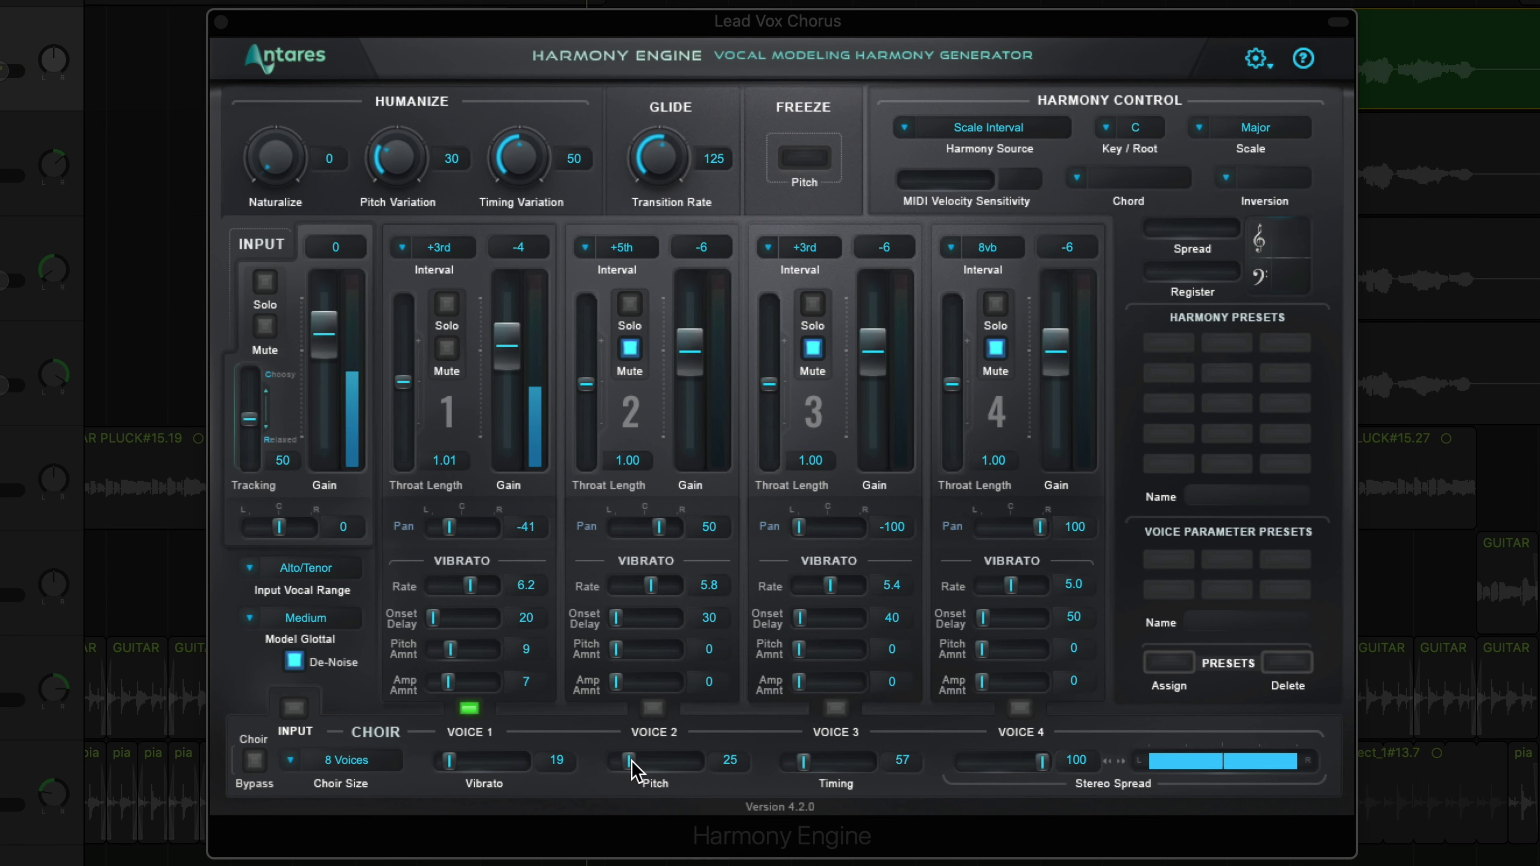
mouse_move(630, 762)
left_mouse_down()
mouse_move(658, 763)
mouse_move(638, 762)
left_mouse_up()
left_click_drag(800, 776, 798, 778)
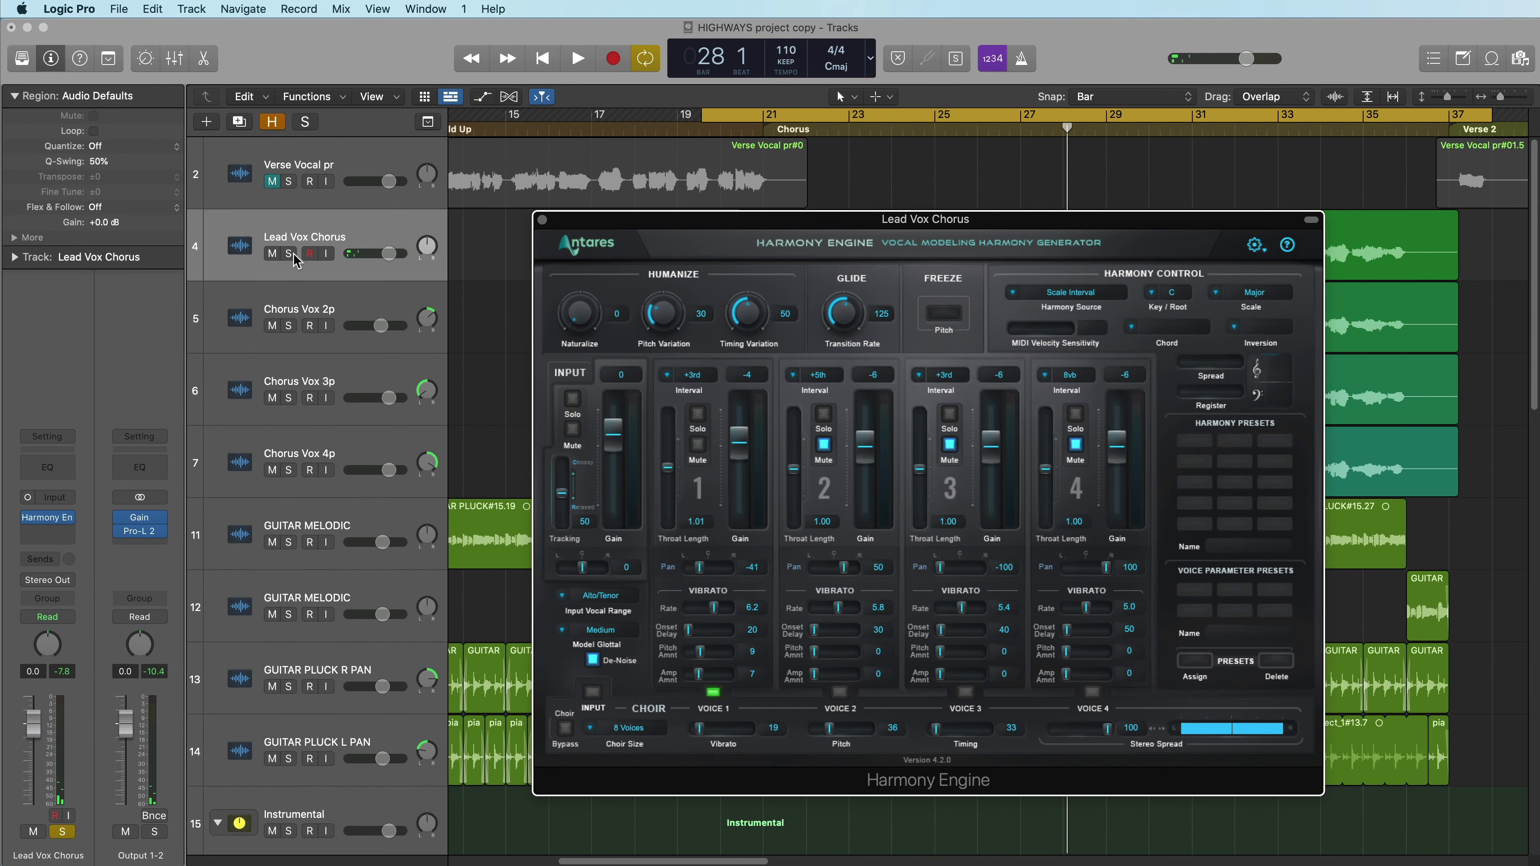
Unsolo Lead Vox Chorus and, during playback, set input gain to 2 and lower voice 1's level.
left_click(290, 254)
key("space")
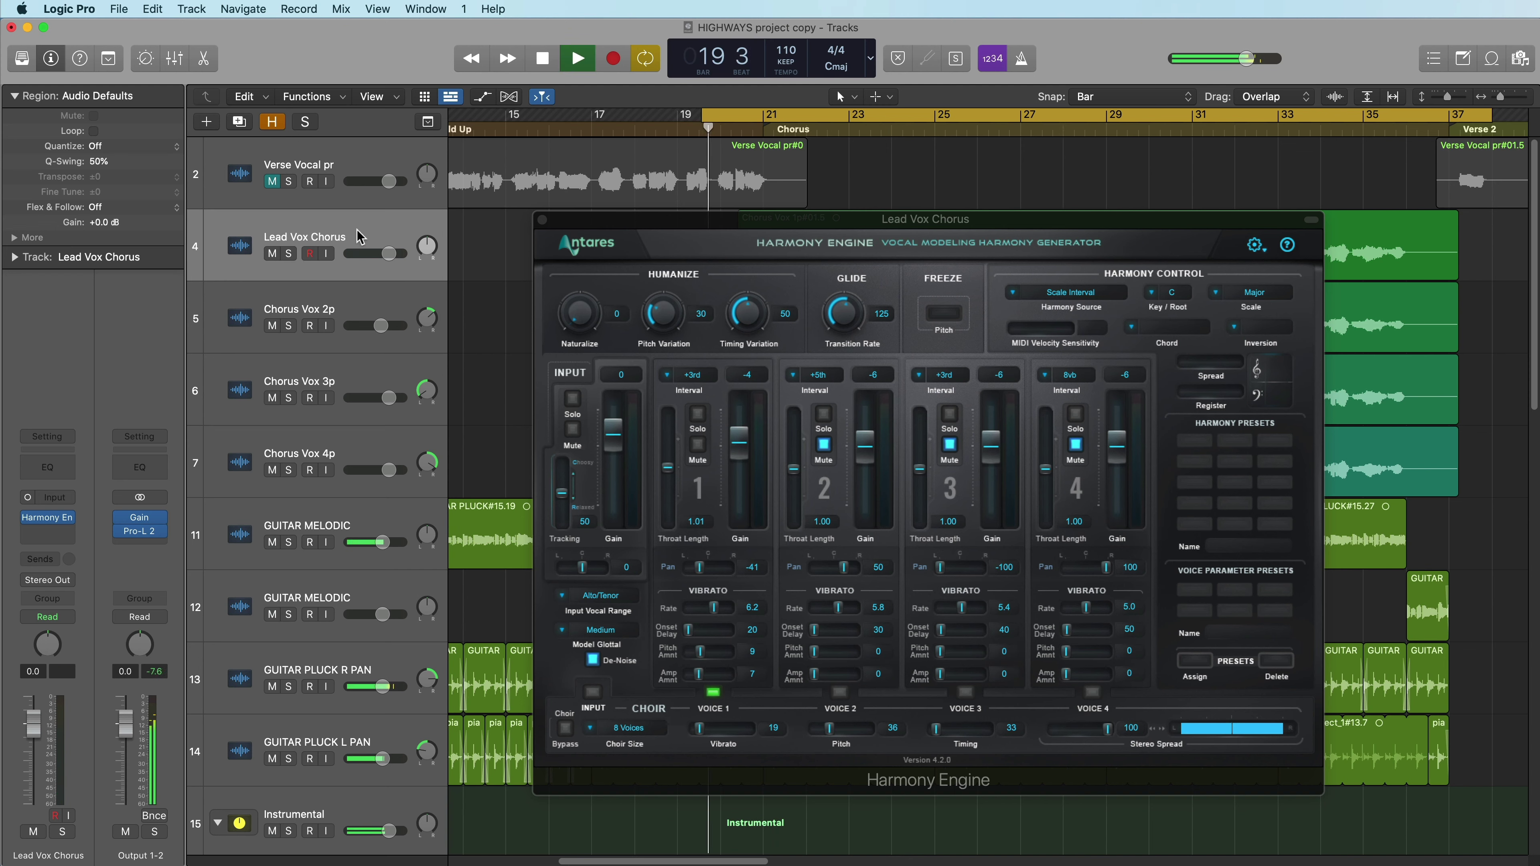
left_click_drag(745, 441, 744, 448)
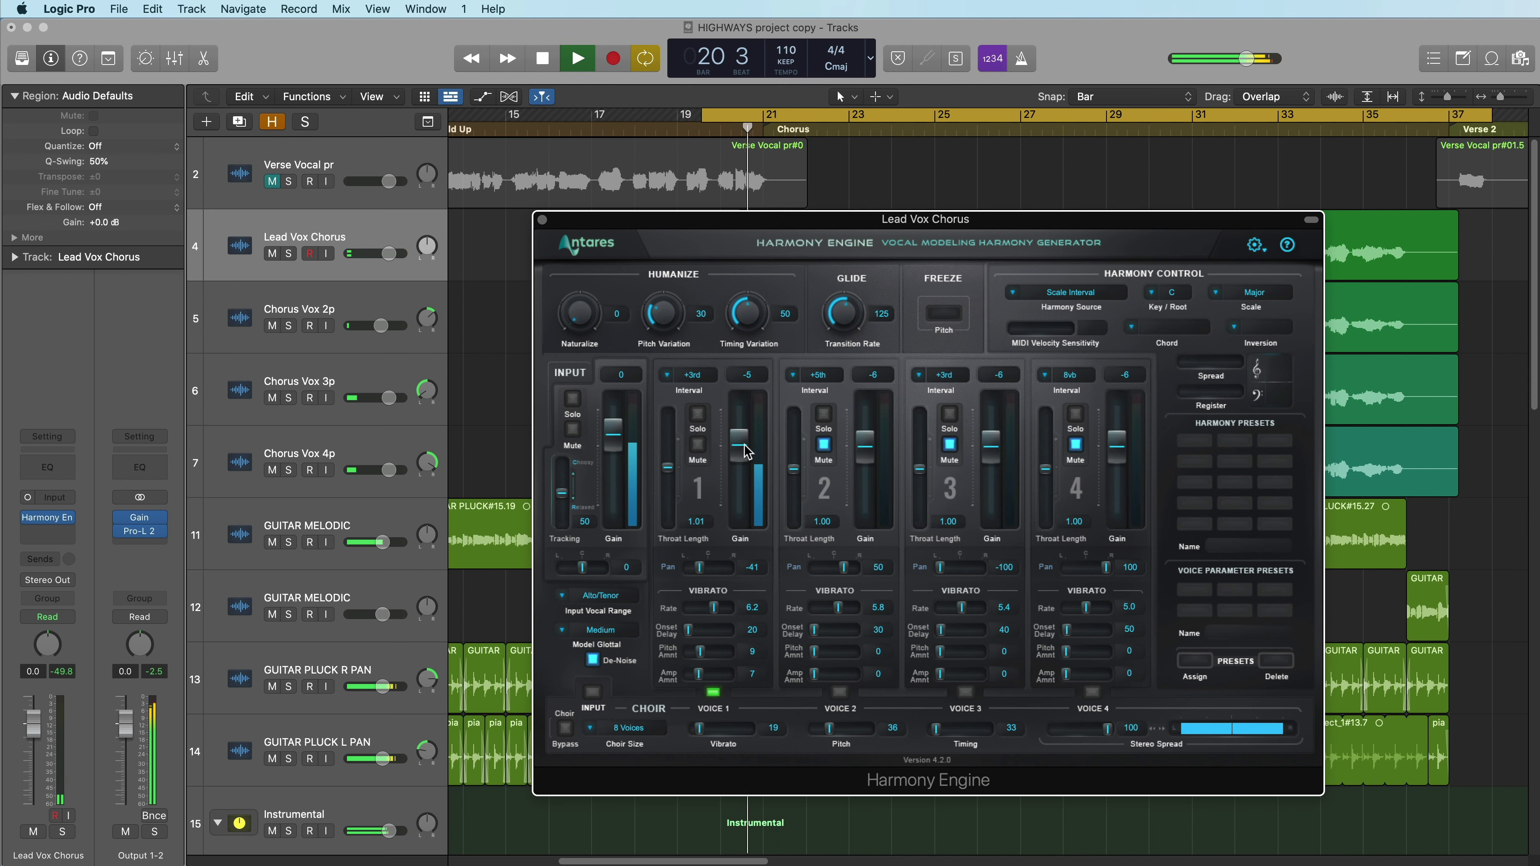
left_click_drag(614, 447, 614, 442)
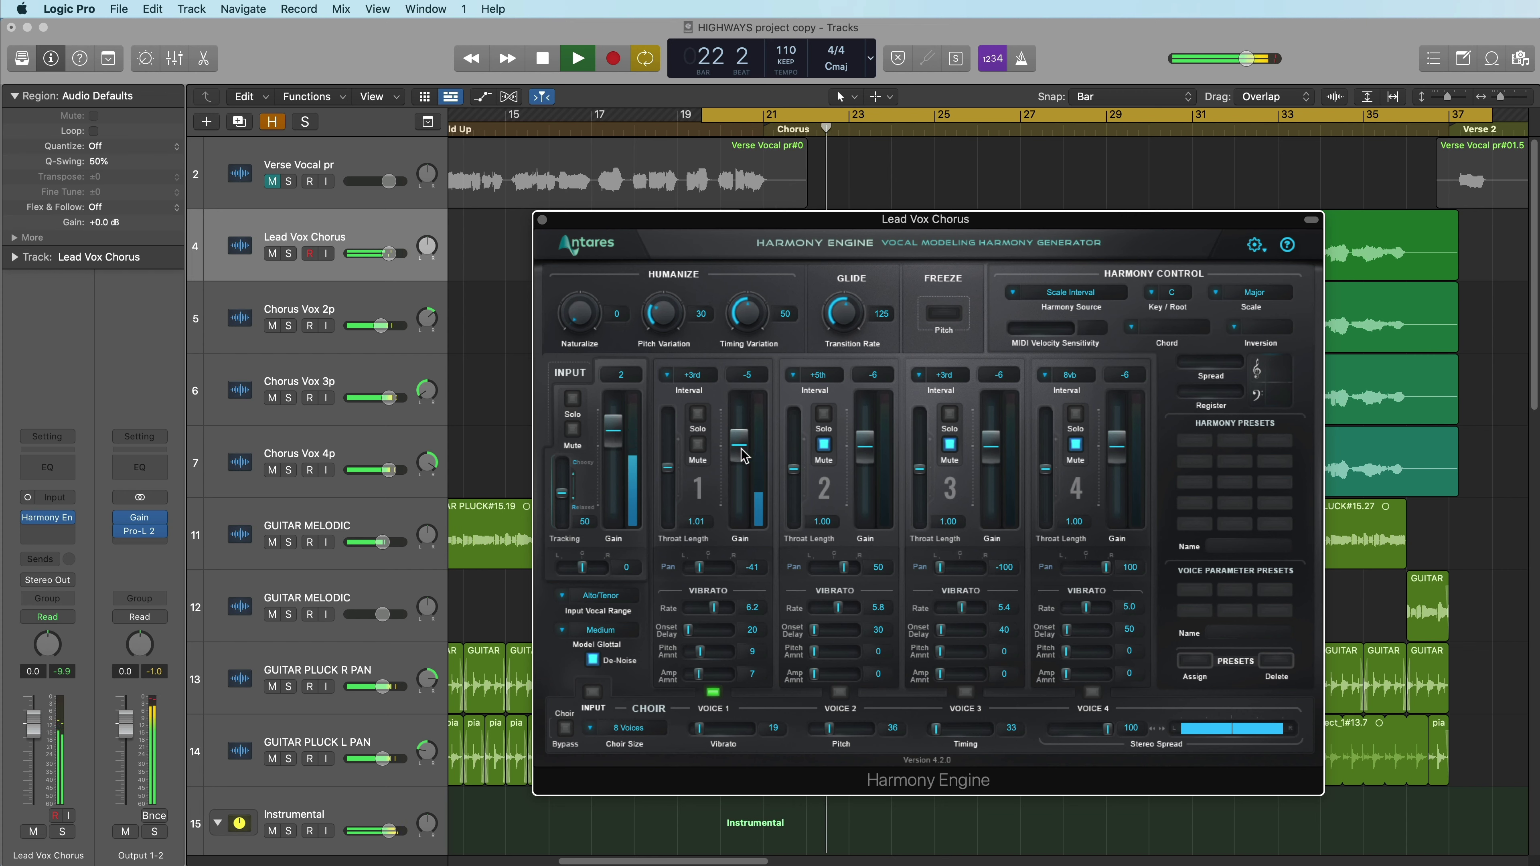
left_click_drag(742, 449, 742, 443)
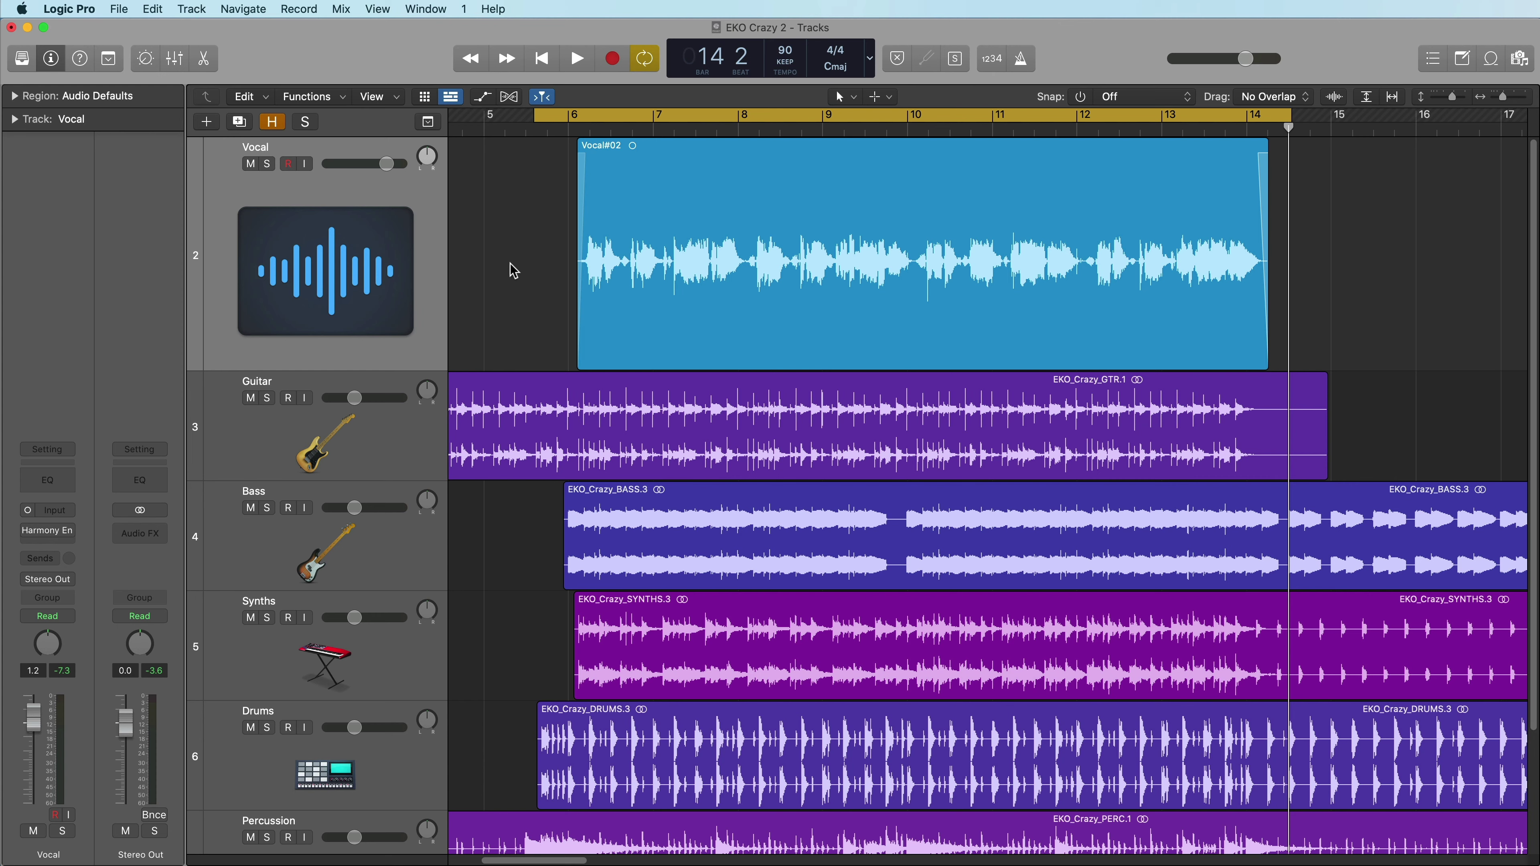
Play the EKO Crazy 2 song from the cycle start.
key("space")
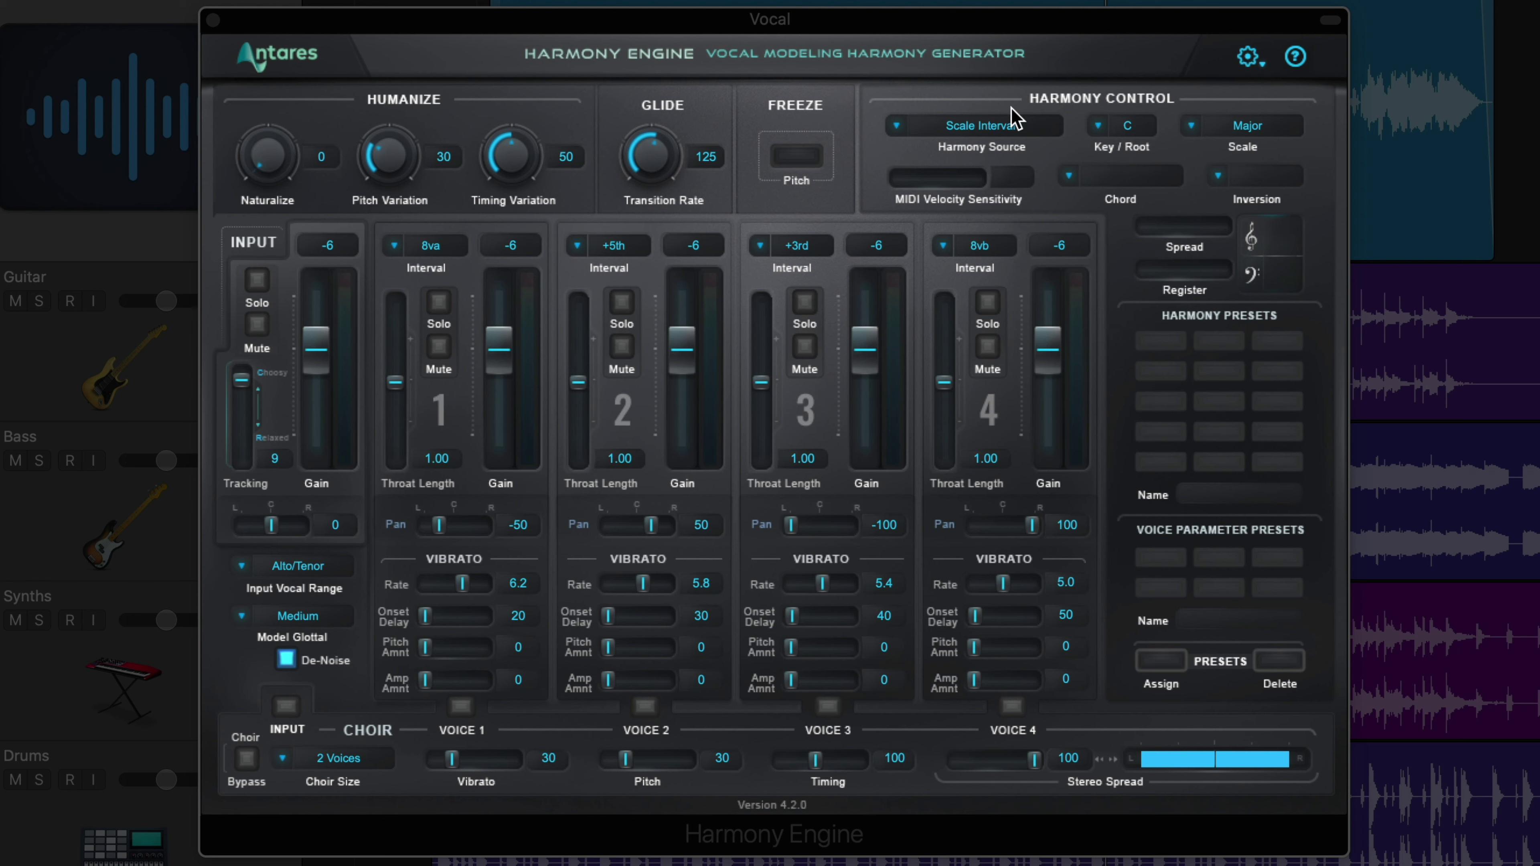
Set the key to Db natural minor and the input vocal range to Soprano.
left_click(1131, 128)
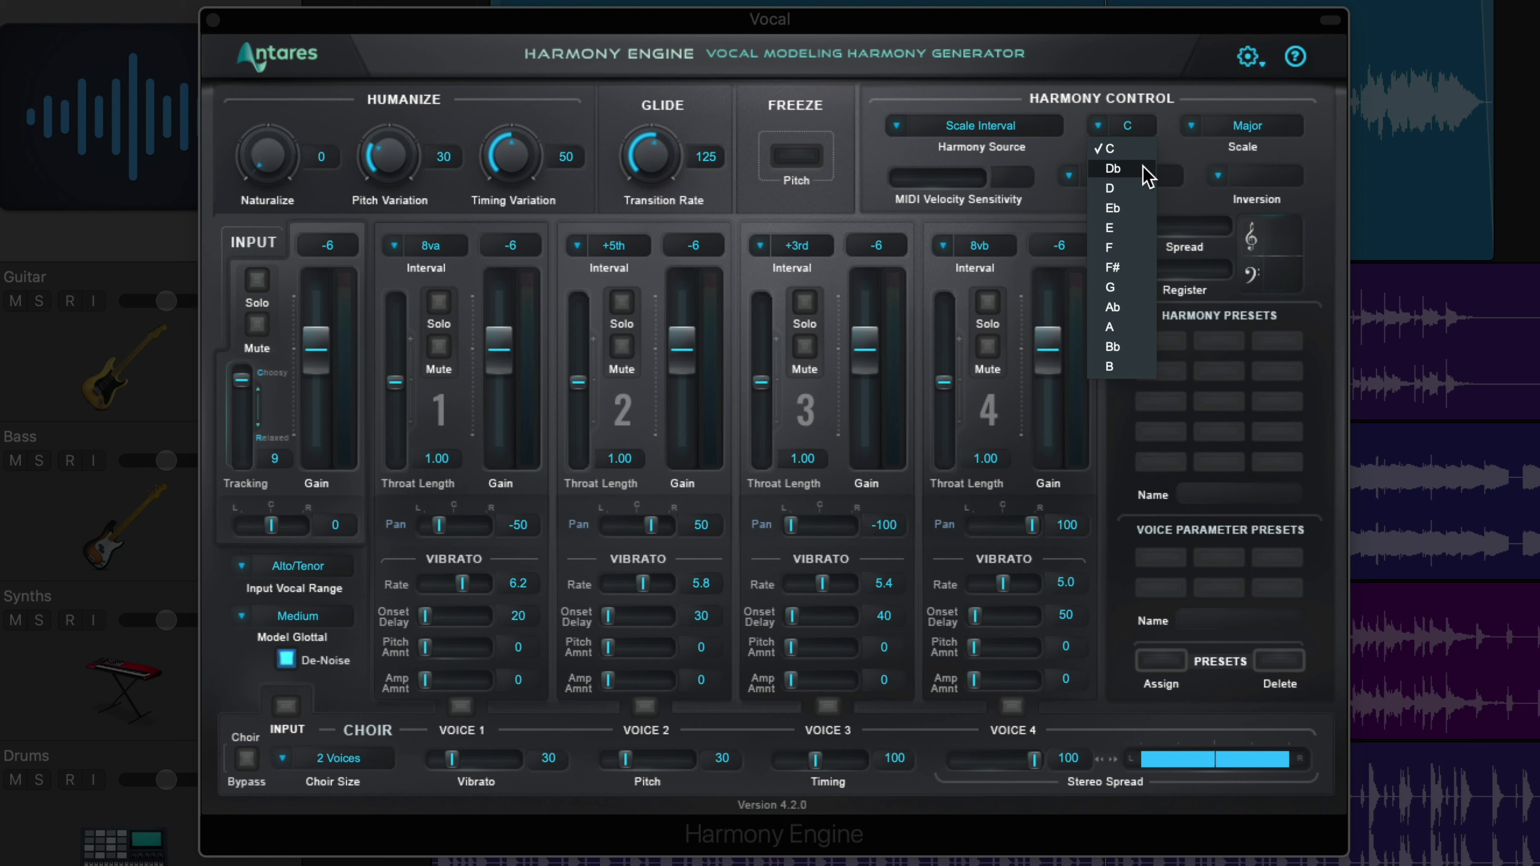
left_click(1148, 178)
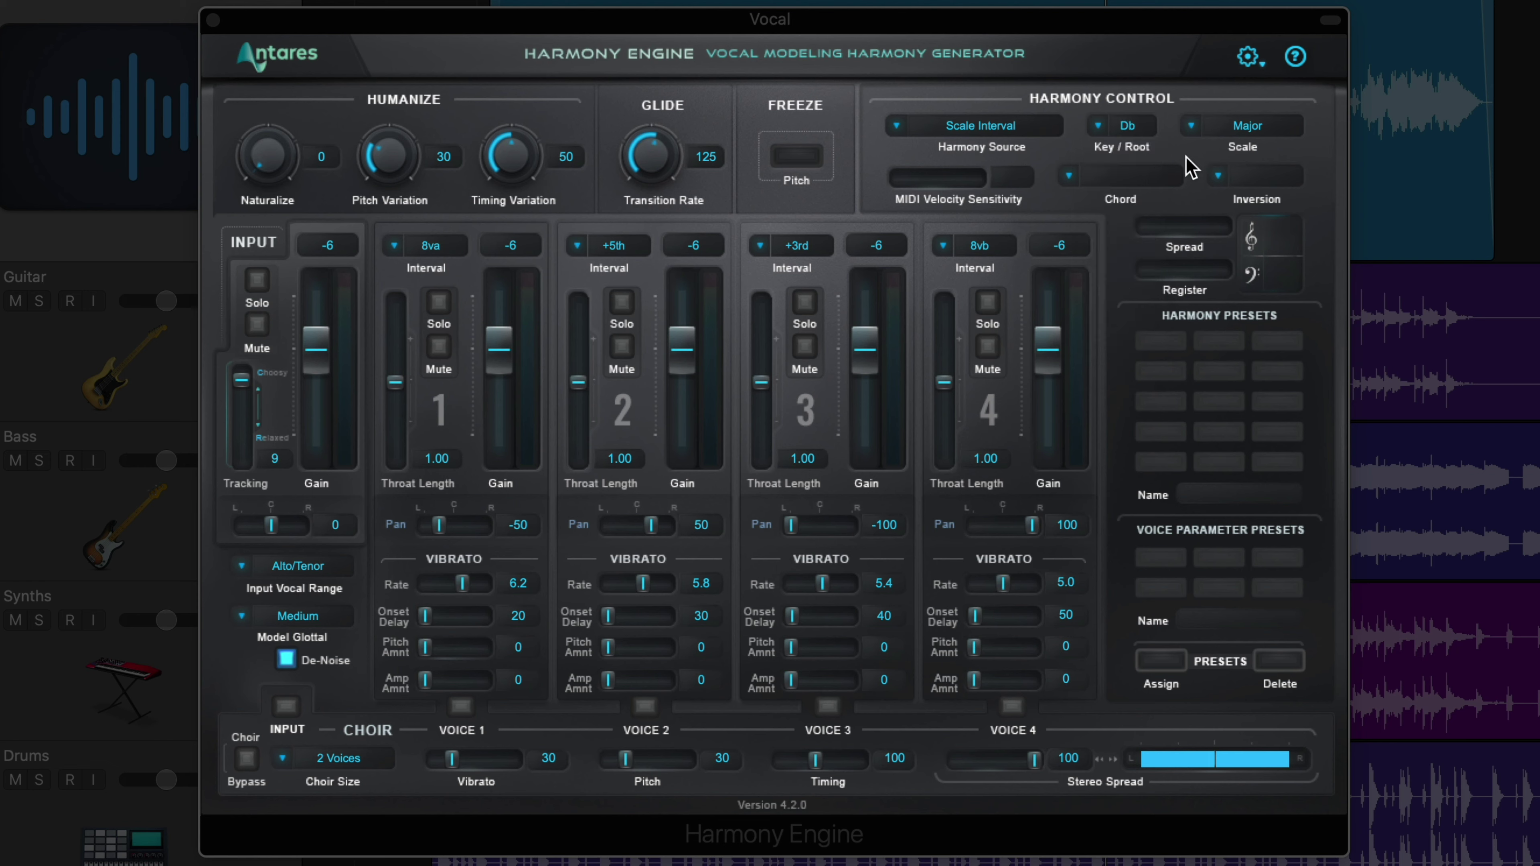
left_click(1273, 129)
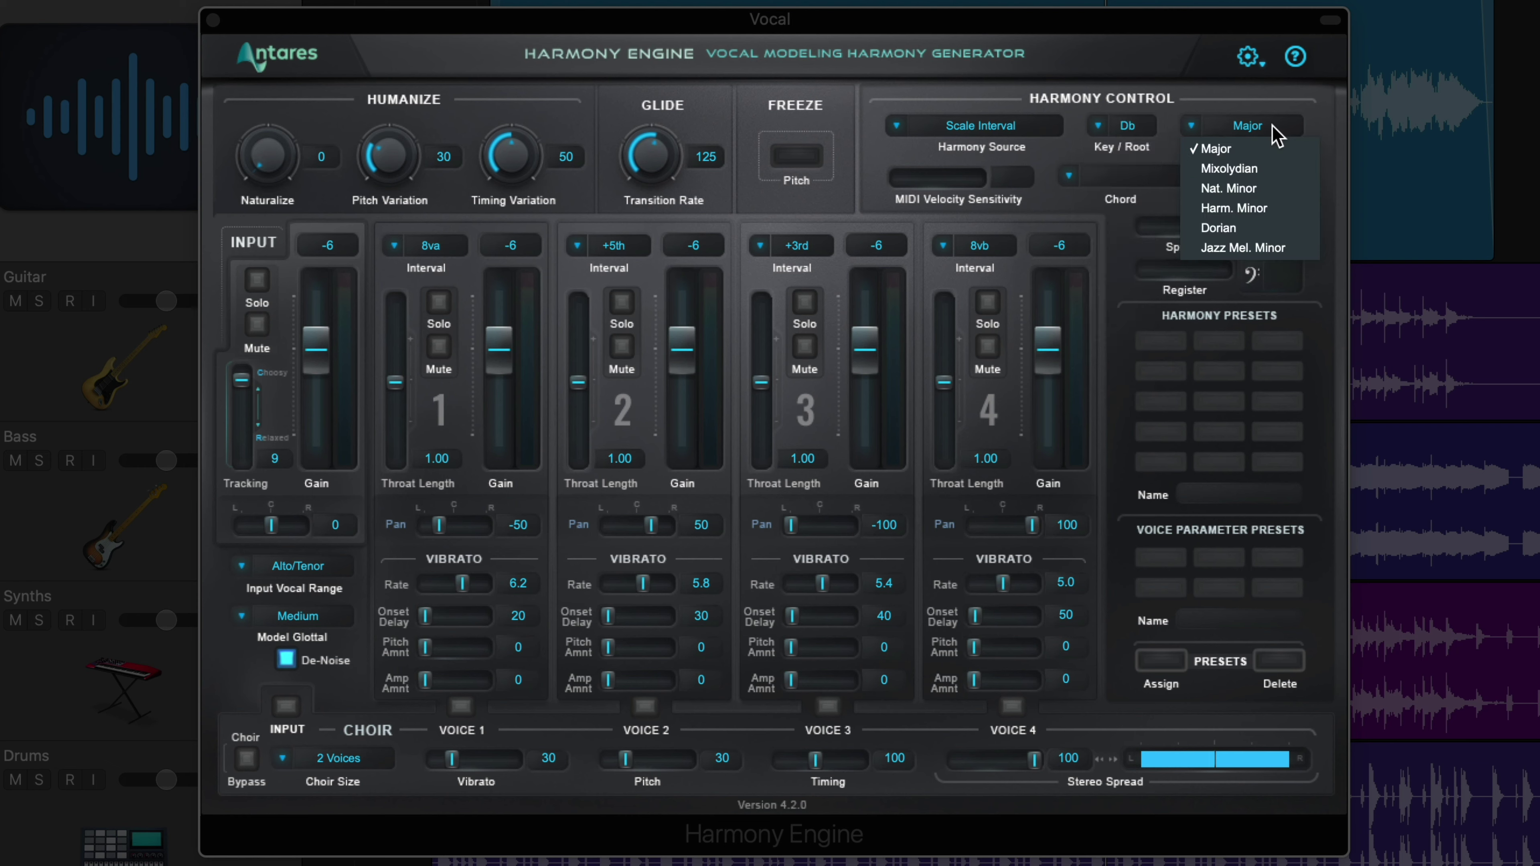
left_click(1270, 190)
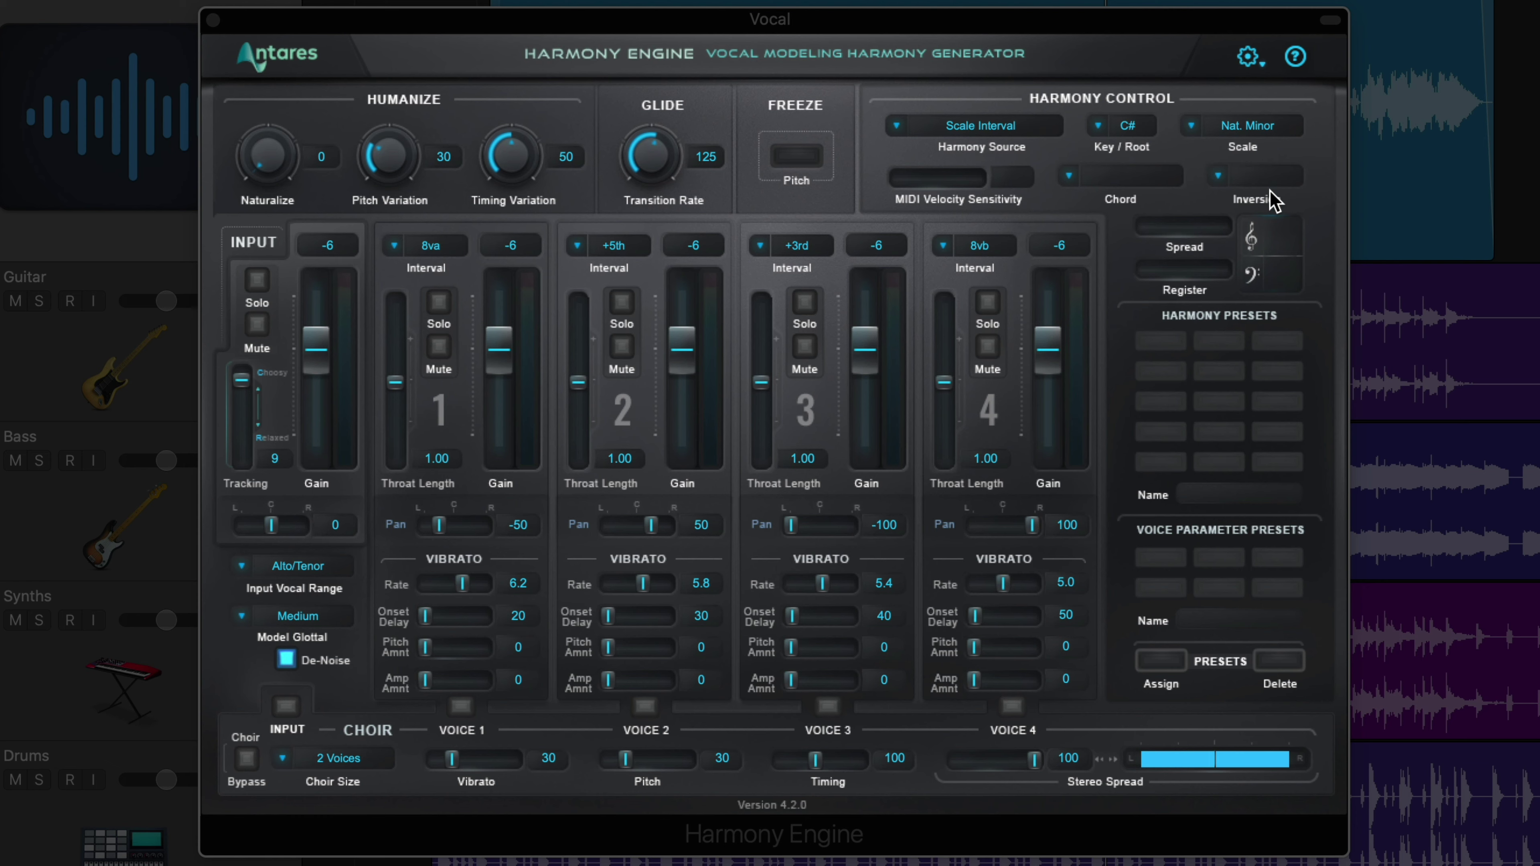
left_click(344, 566)
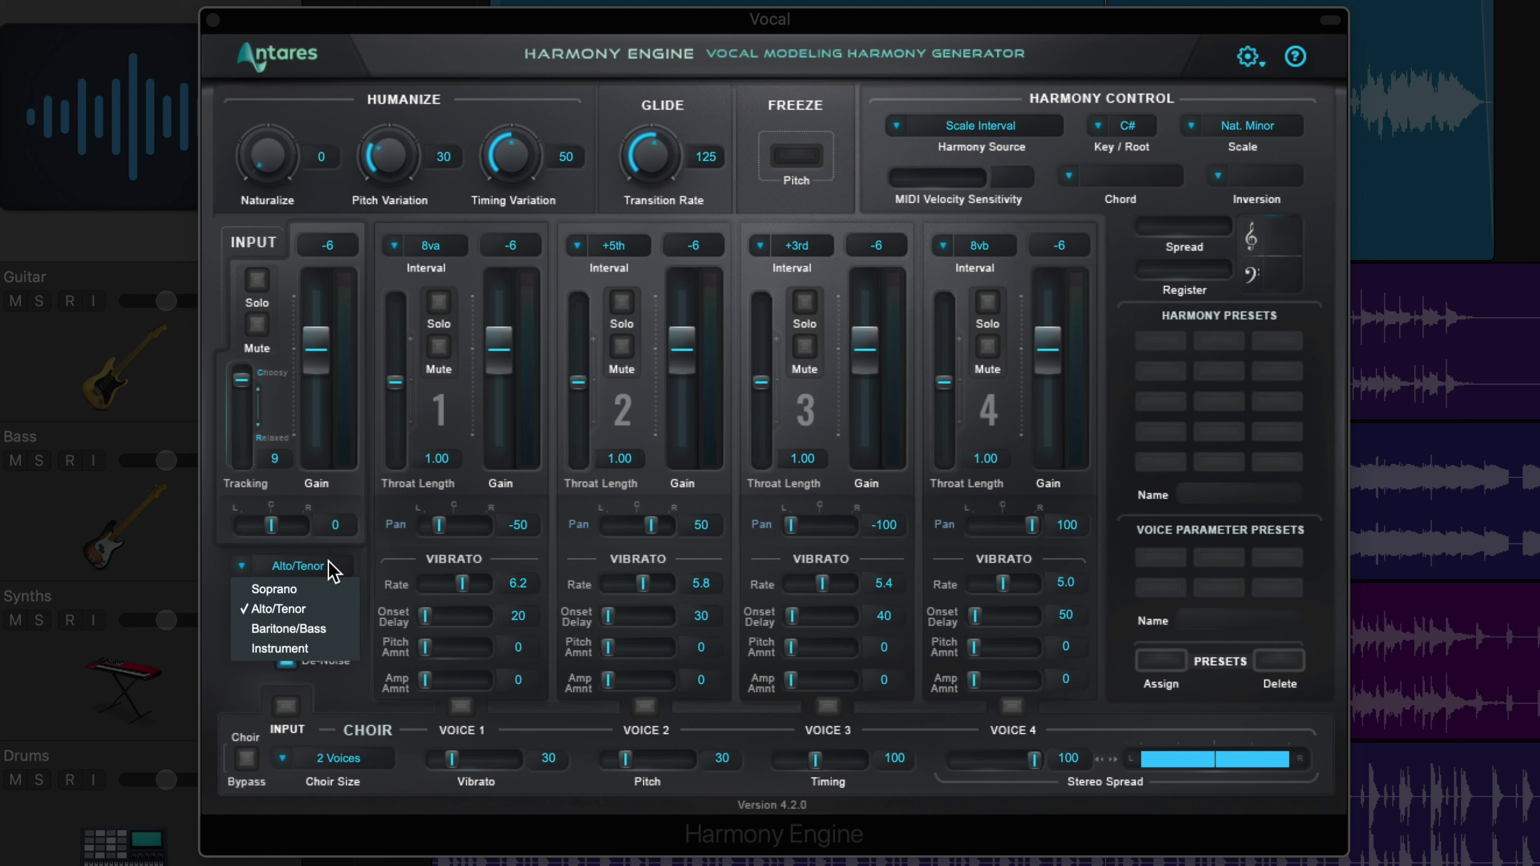
left_click(326, 587)
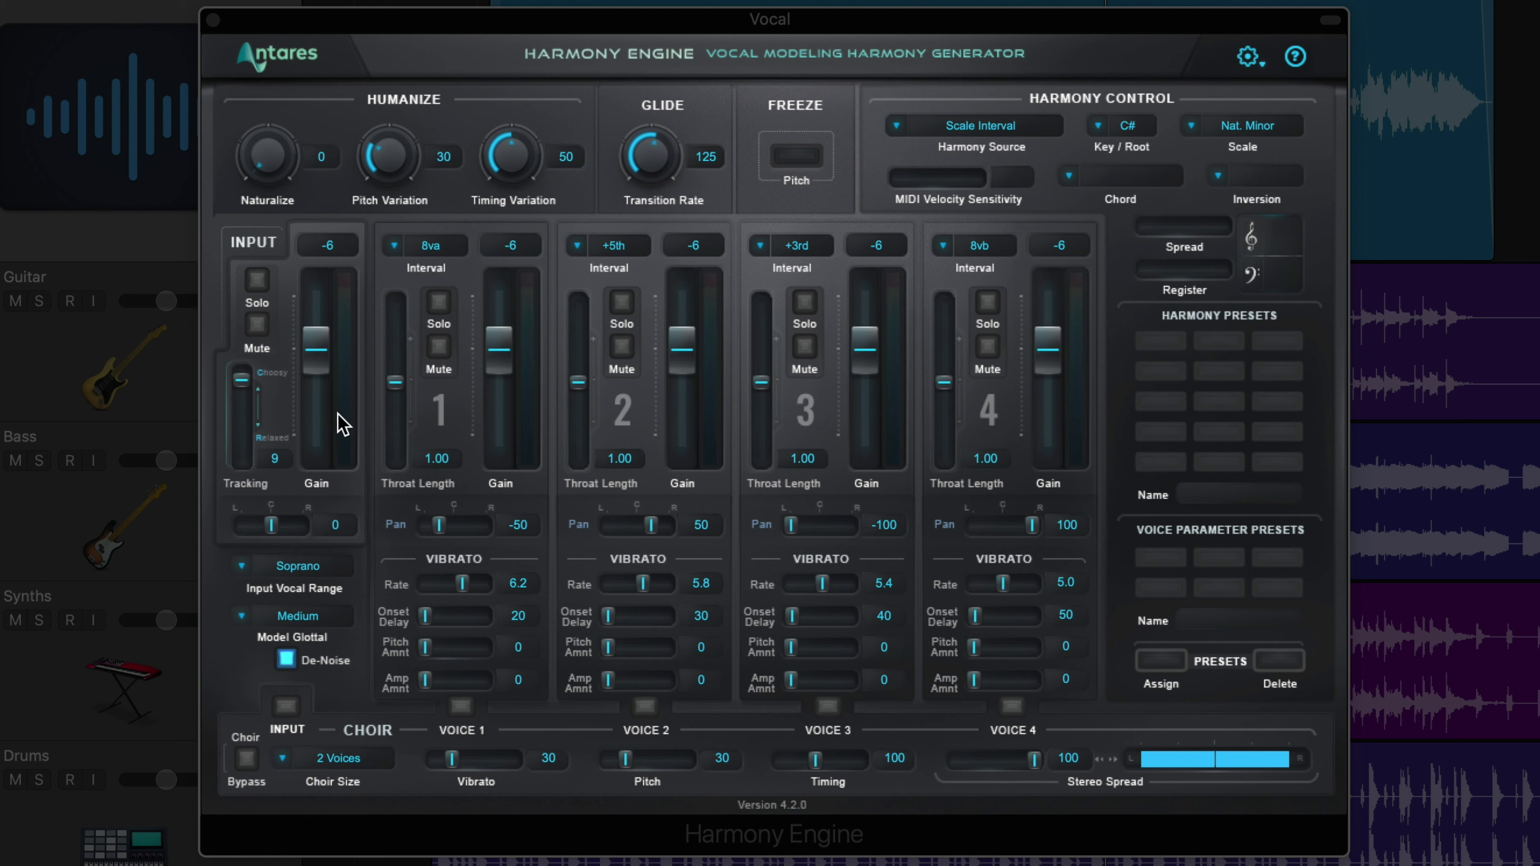
Raise input gain to 1, drop Tracking to 78, and audition the Vocal track soloed.
left_click_drag(322, 350, 321, 326)
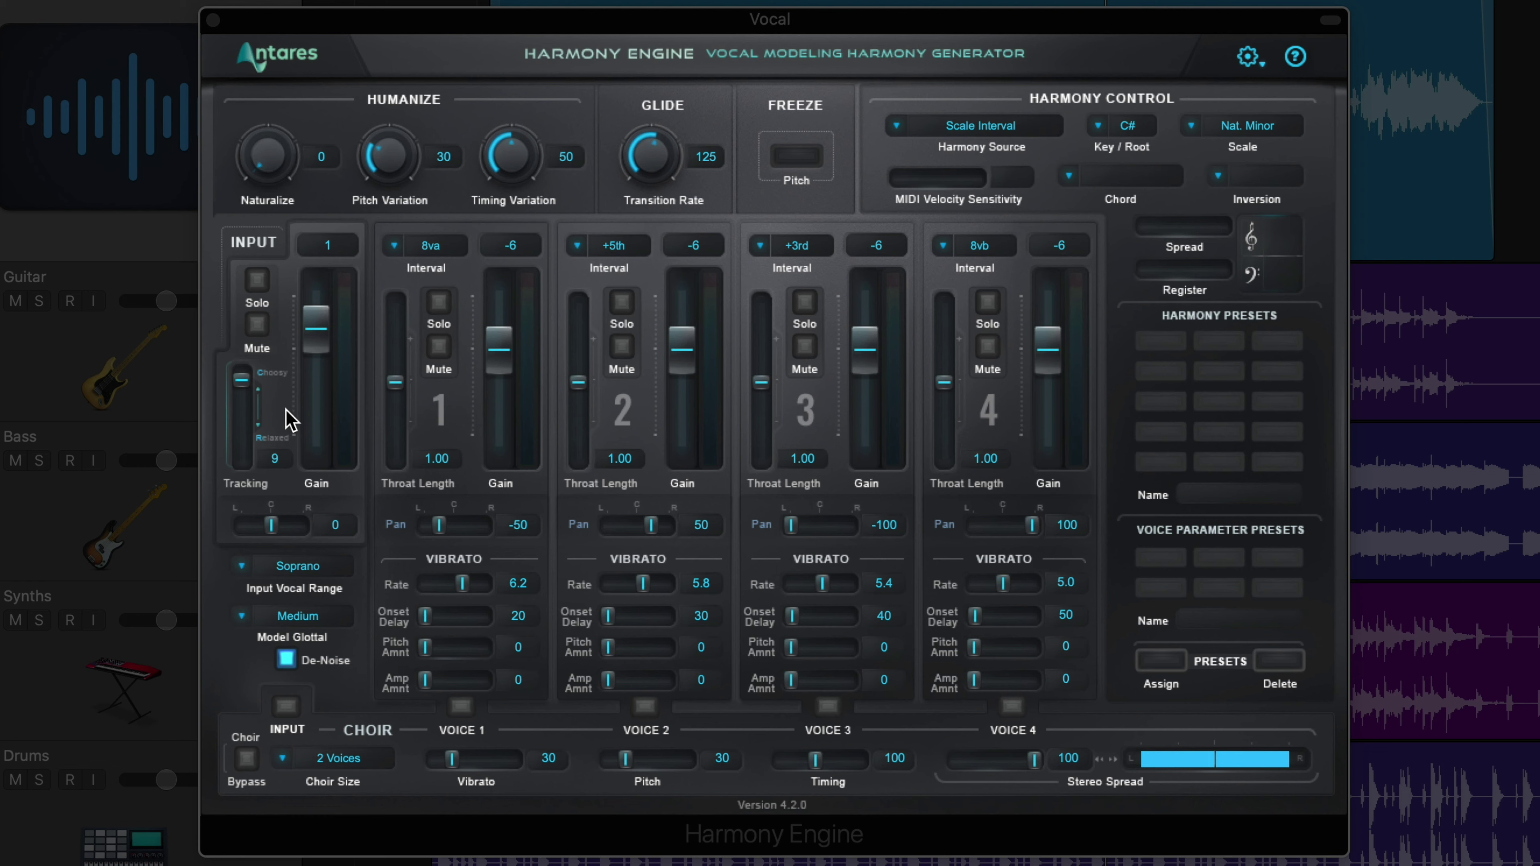
left_click_drag(241, 383, 237, 446)
key("space")
key("s")
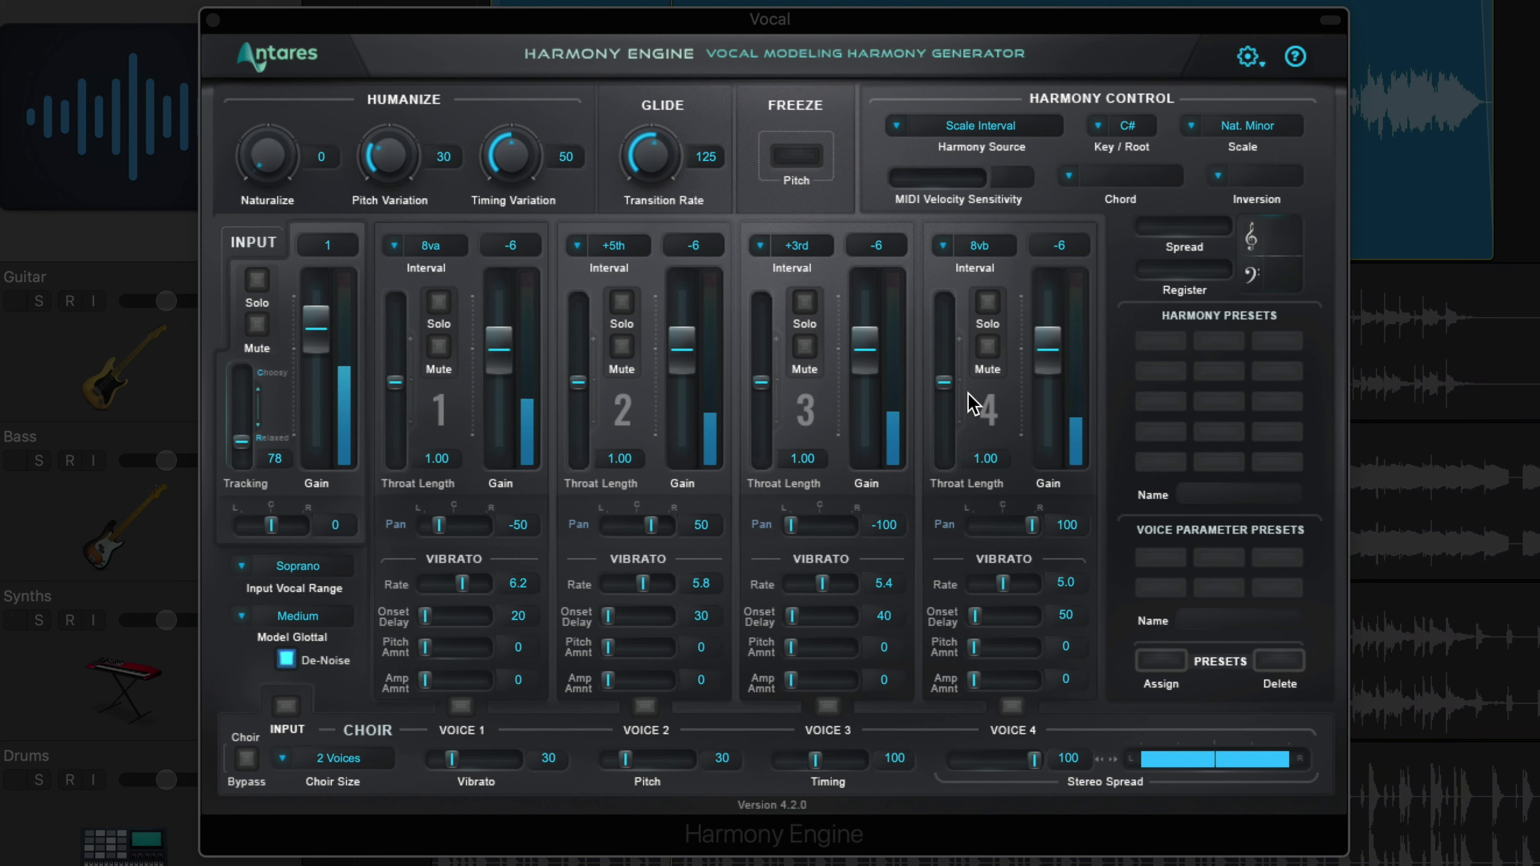
key("s")
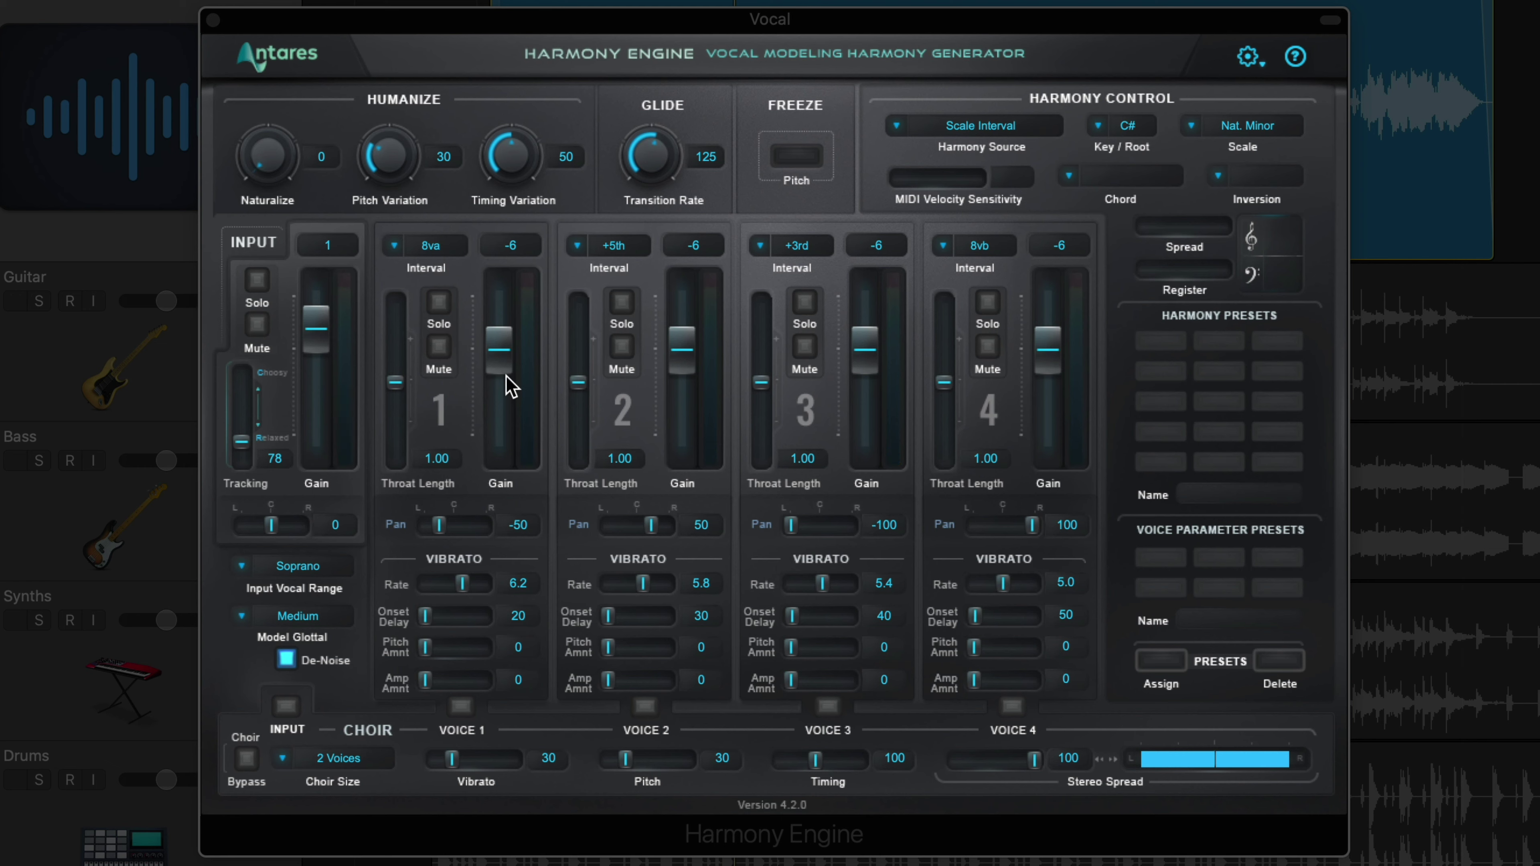
Lower voice 1 to -12 and set voice 2 to -4th and voice 4 to -6th.
mouse_move(508, 379)
left_mouse_down()
mouse_move(499, 392)
mouse_move(512, 379)
left_mouse_up()
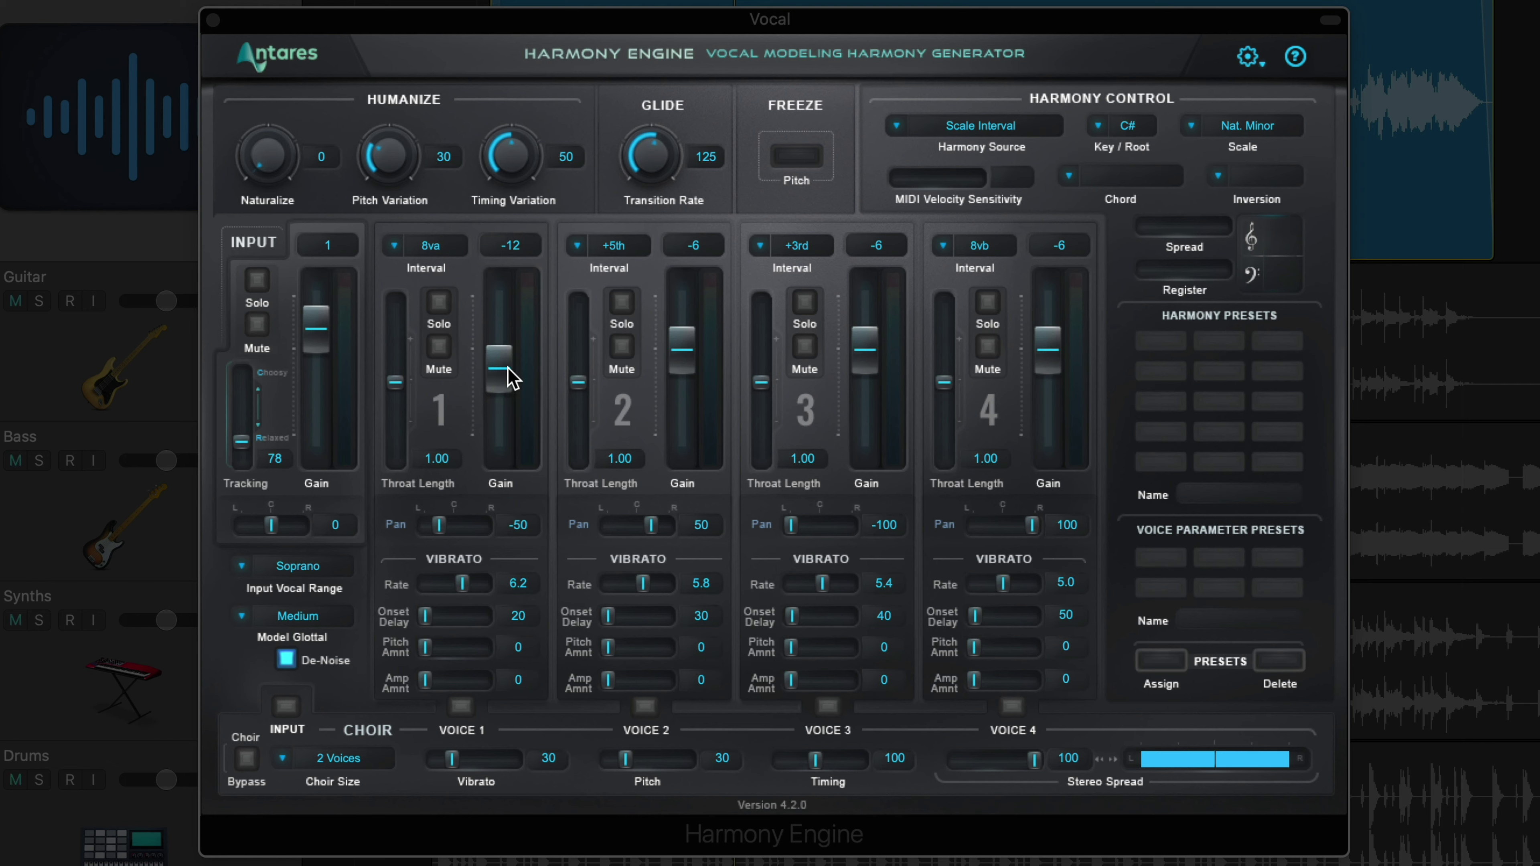
left_click(630, 245)
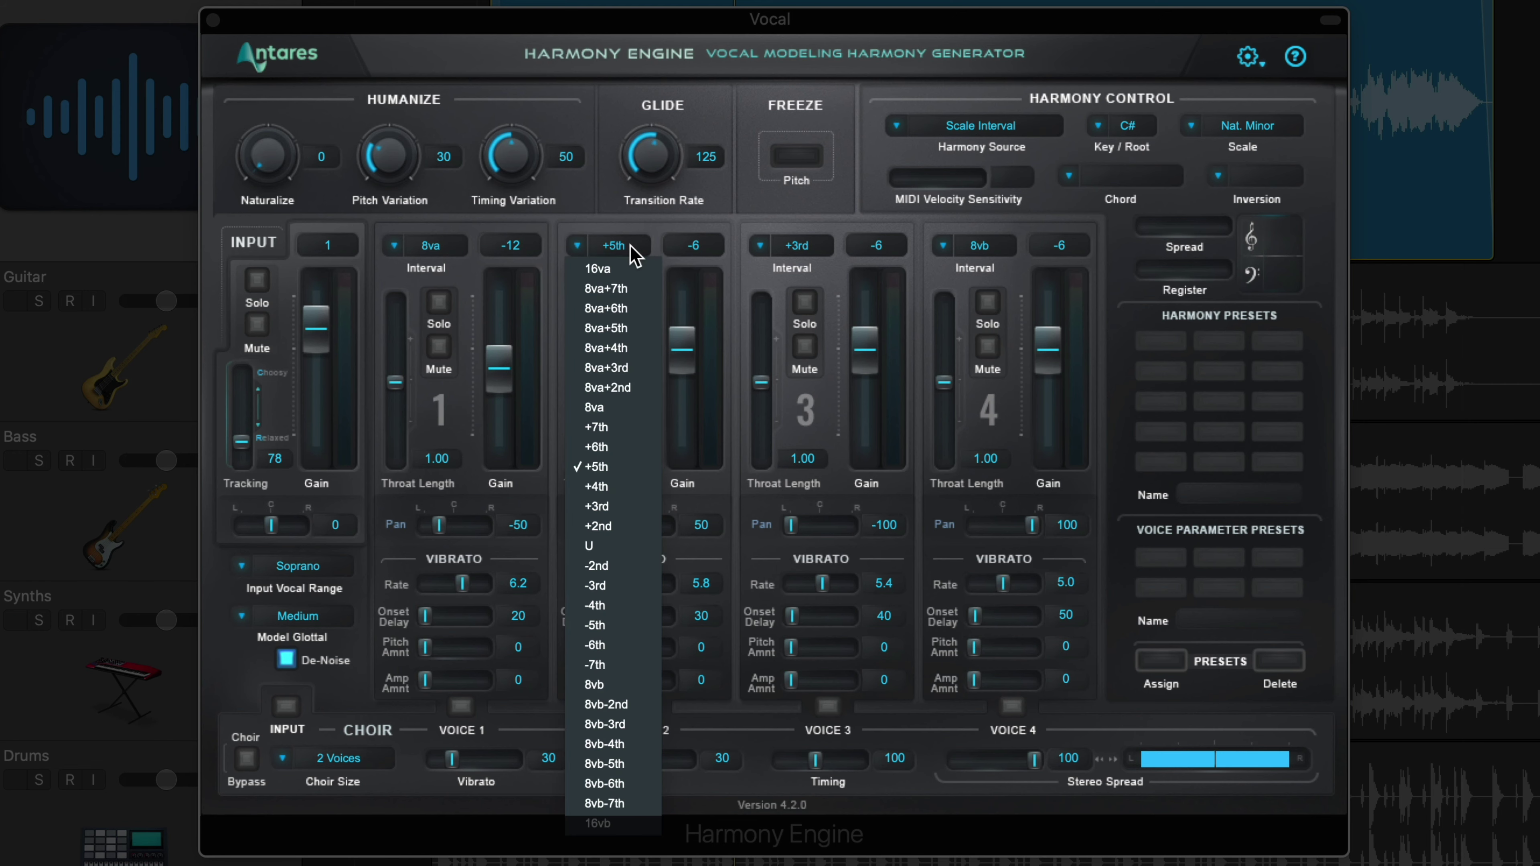
left_click(628, 604)
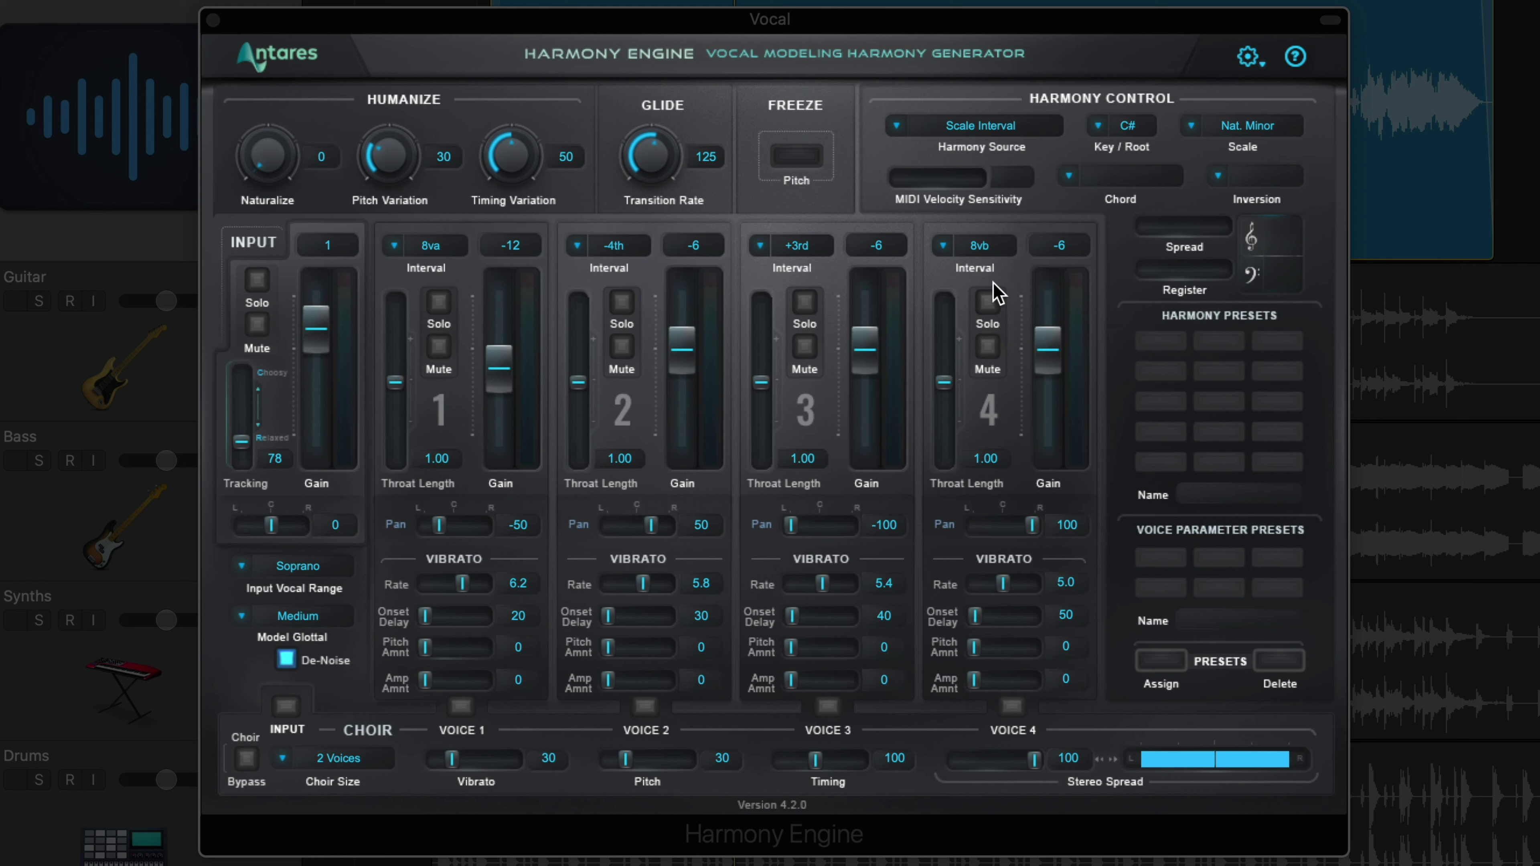
left_click(994, 247)
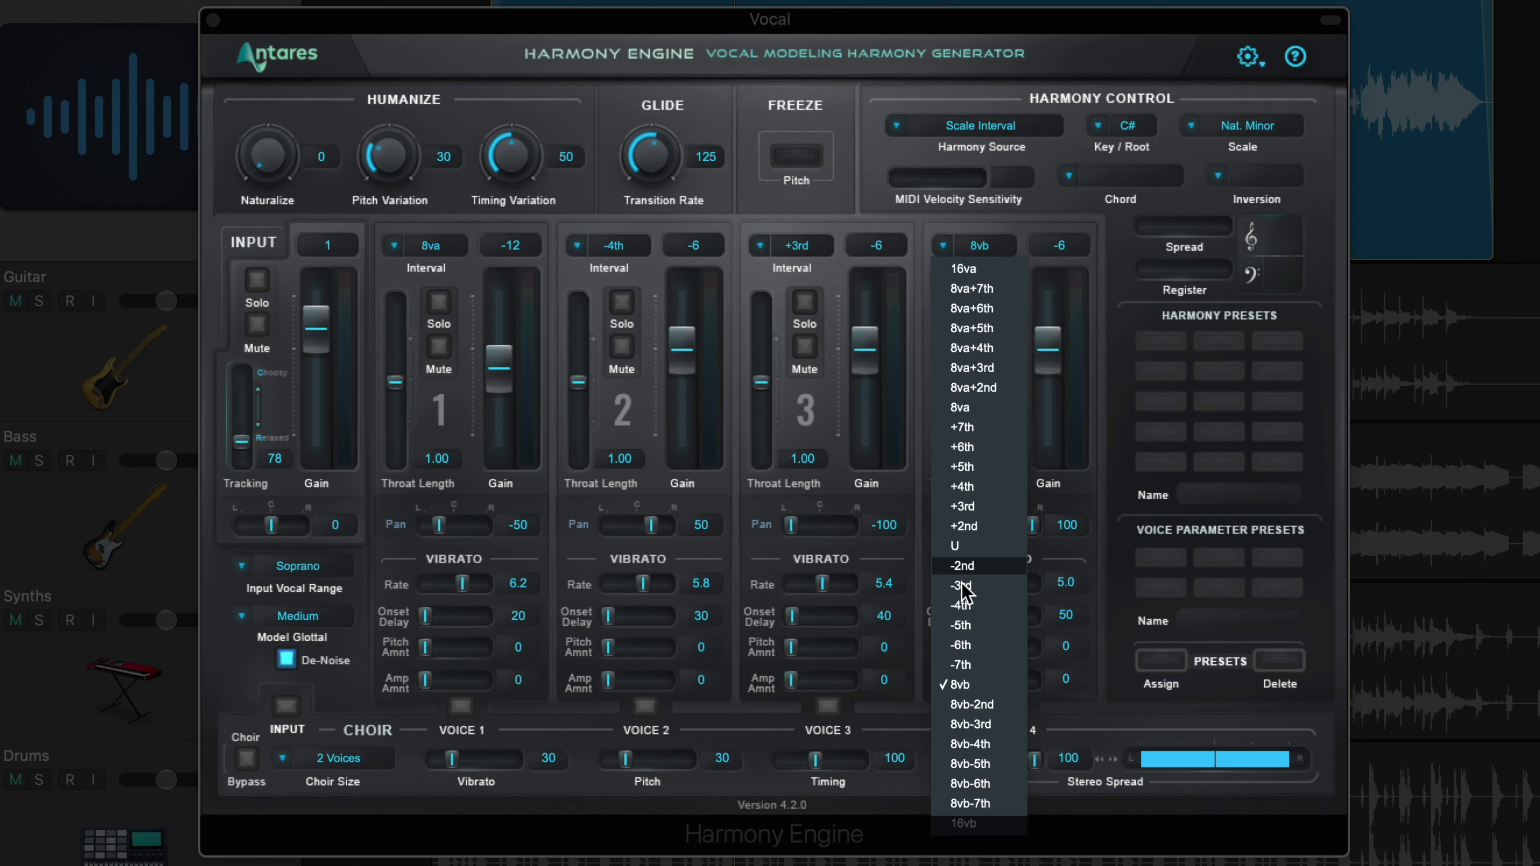
left_click(982, 644)
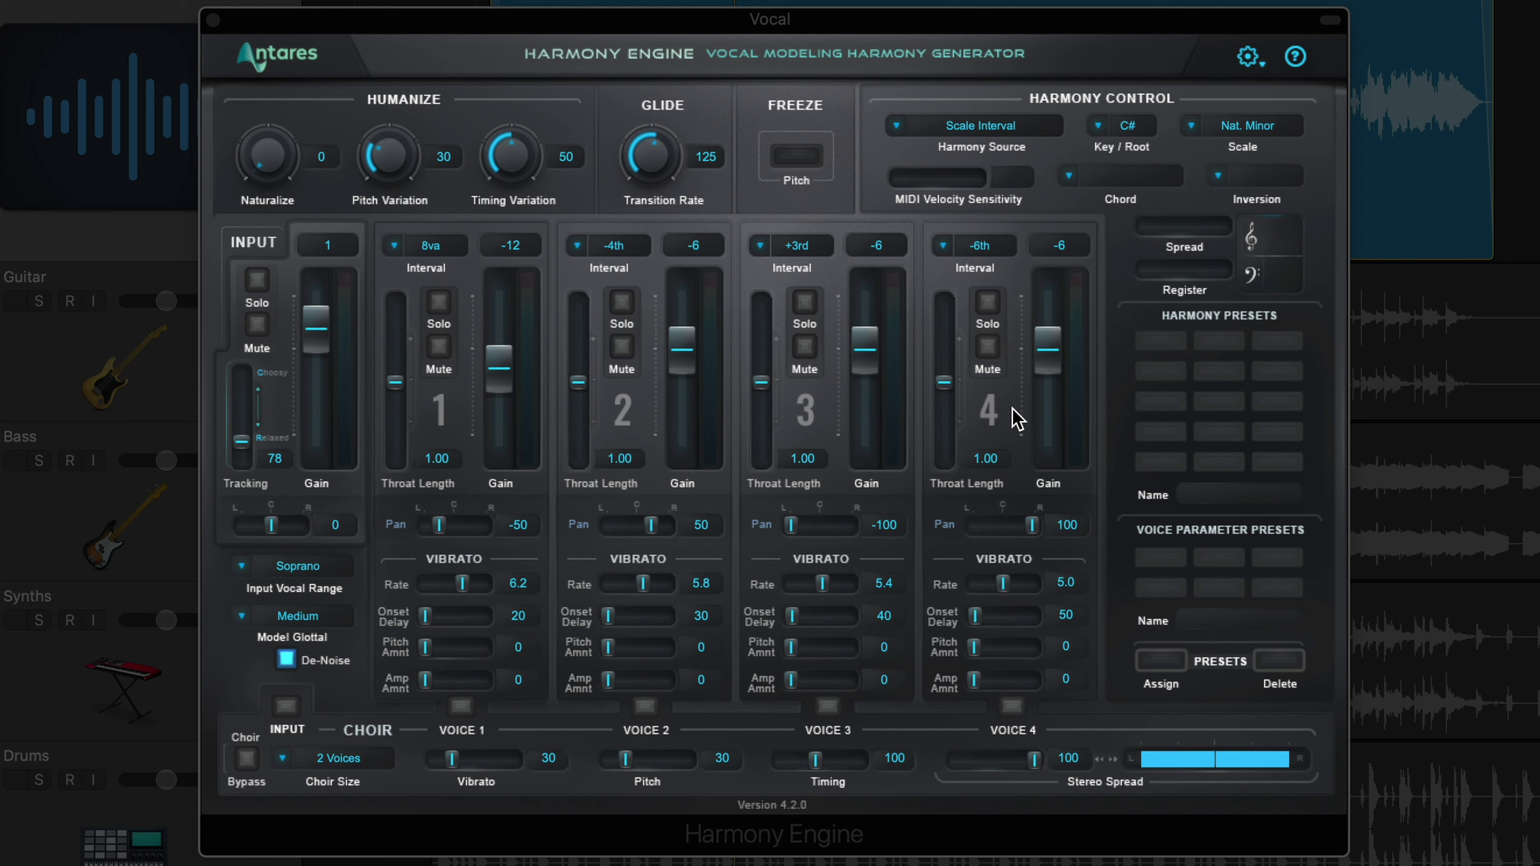
Pan voice 1 right and voice 3 to -60, rebalance gains, and set voice 1 throat to 1.11.
left_click_drag(439, 526, 479, 533)
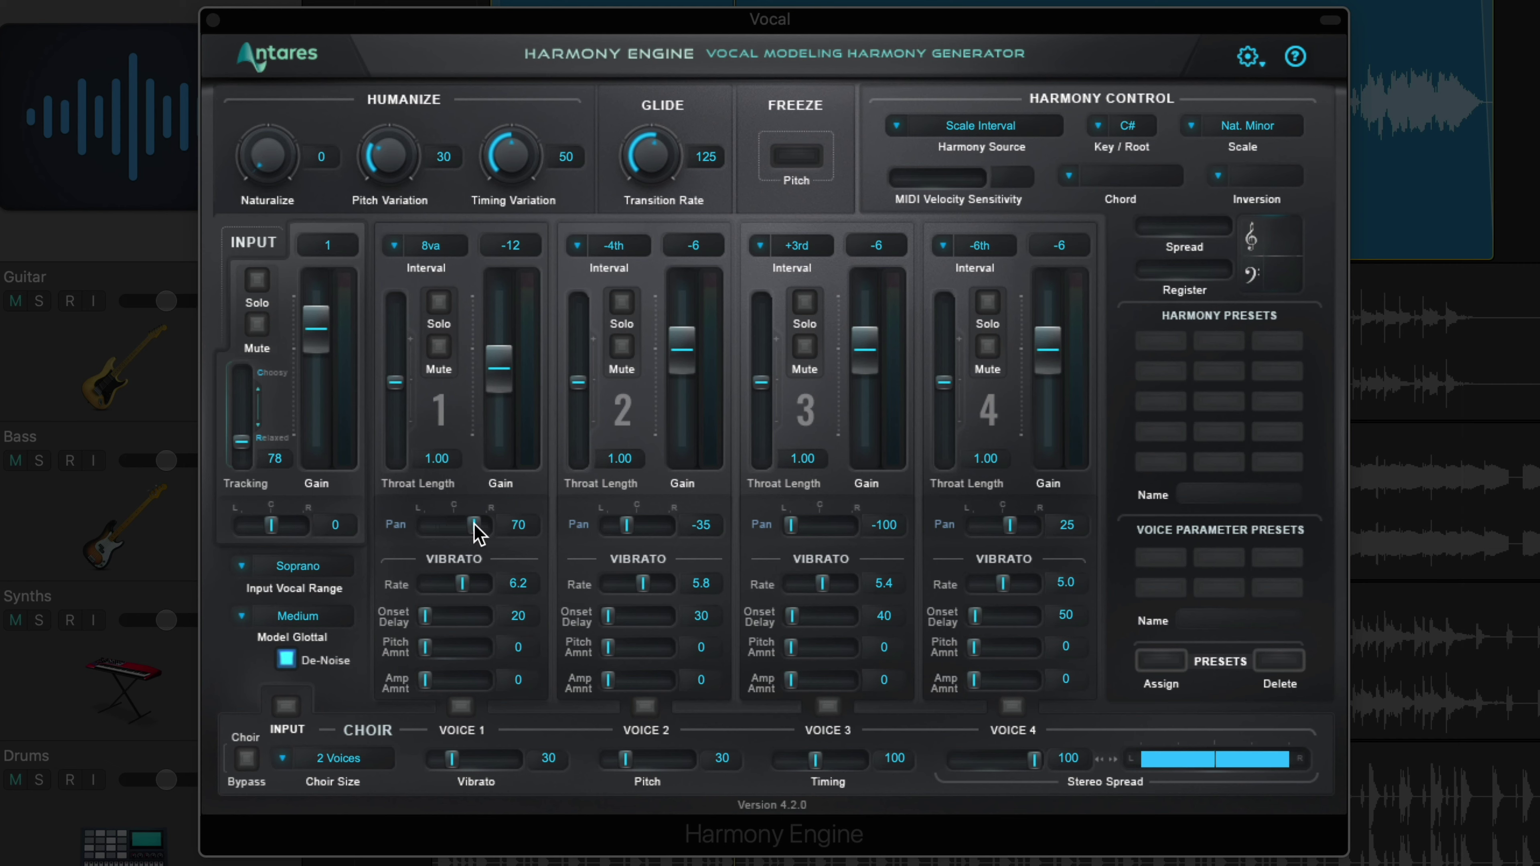
left_click_drag(791, 534, 804, 538)
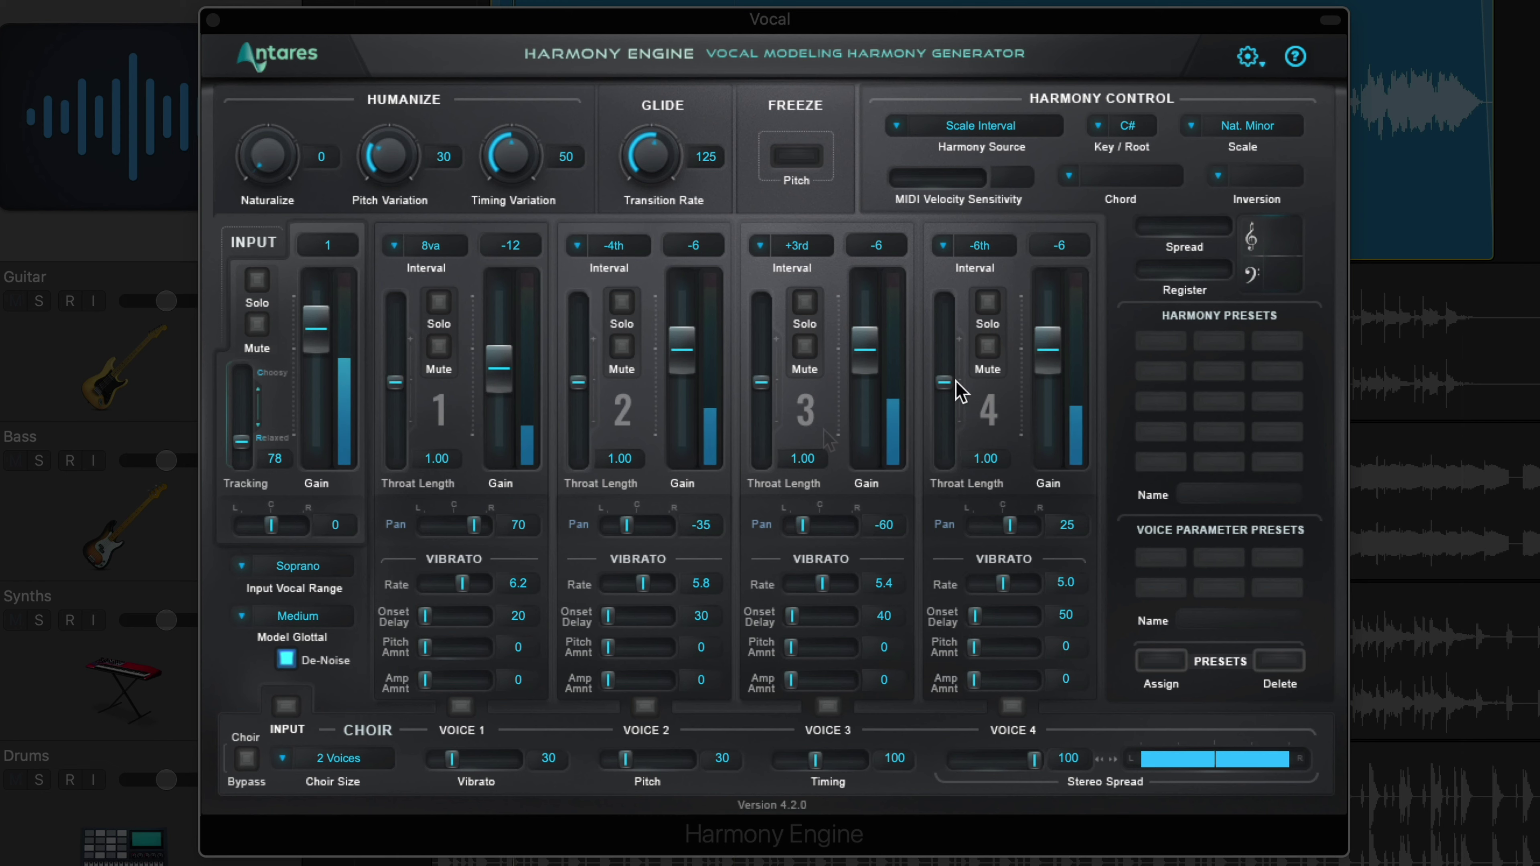
left_click_drag(1054, 367, 1048, 398)
left_click_drag(876, 361, 868, 357)
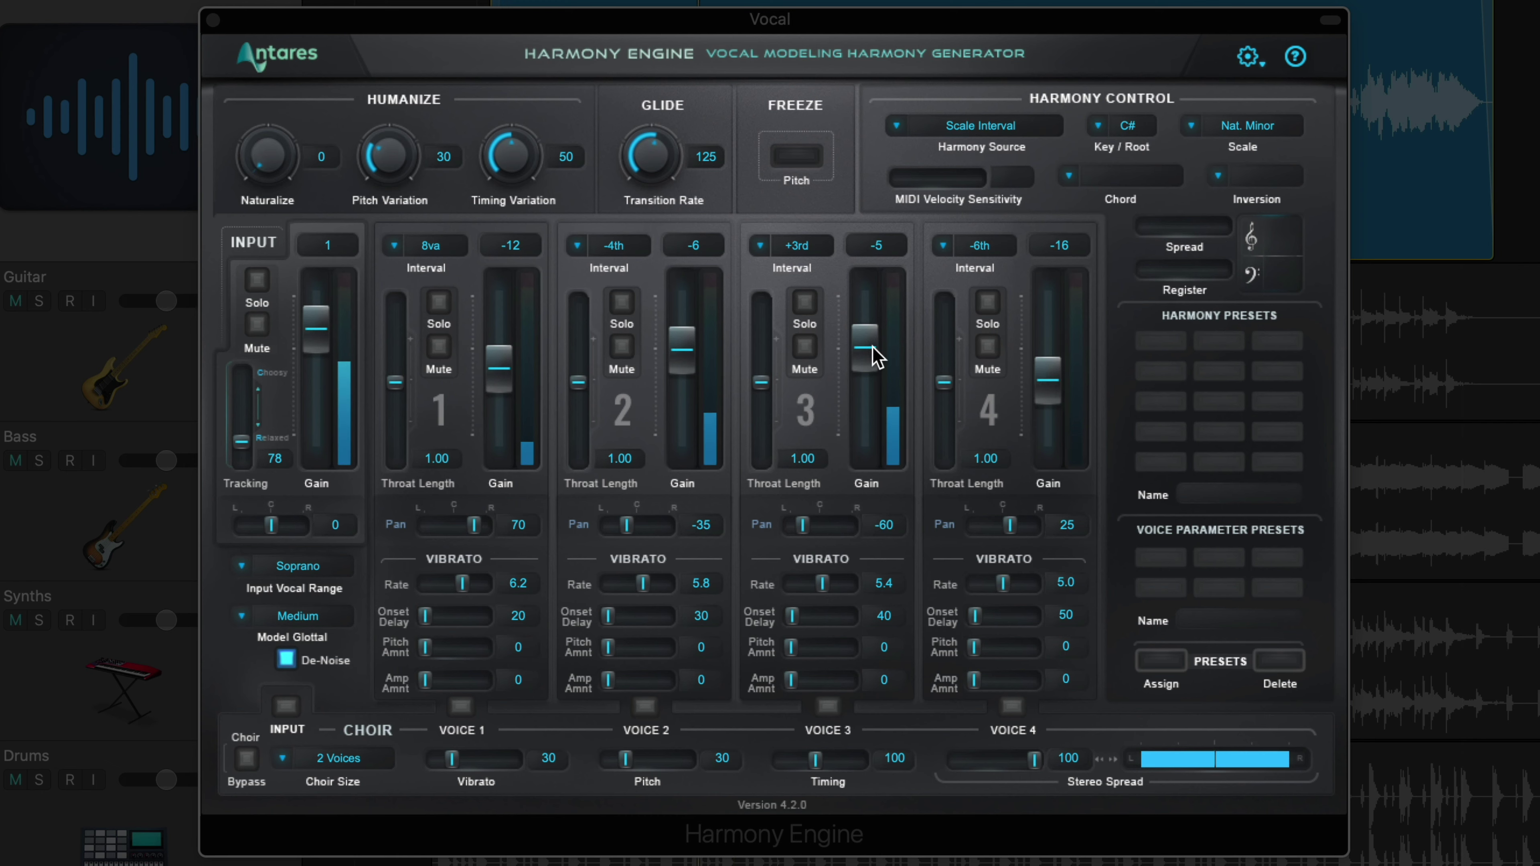
left_click_drag(682, 363, 682, 372)
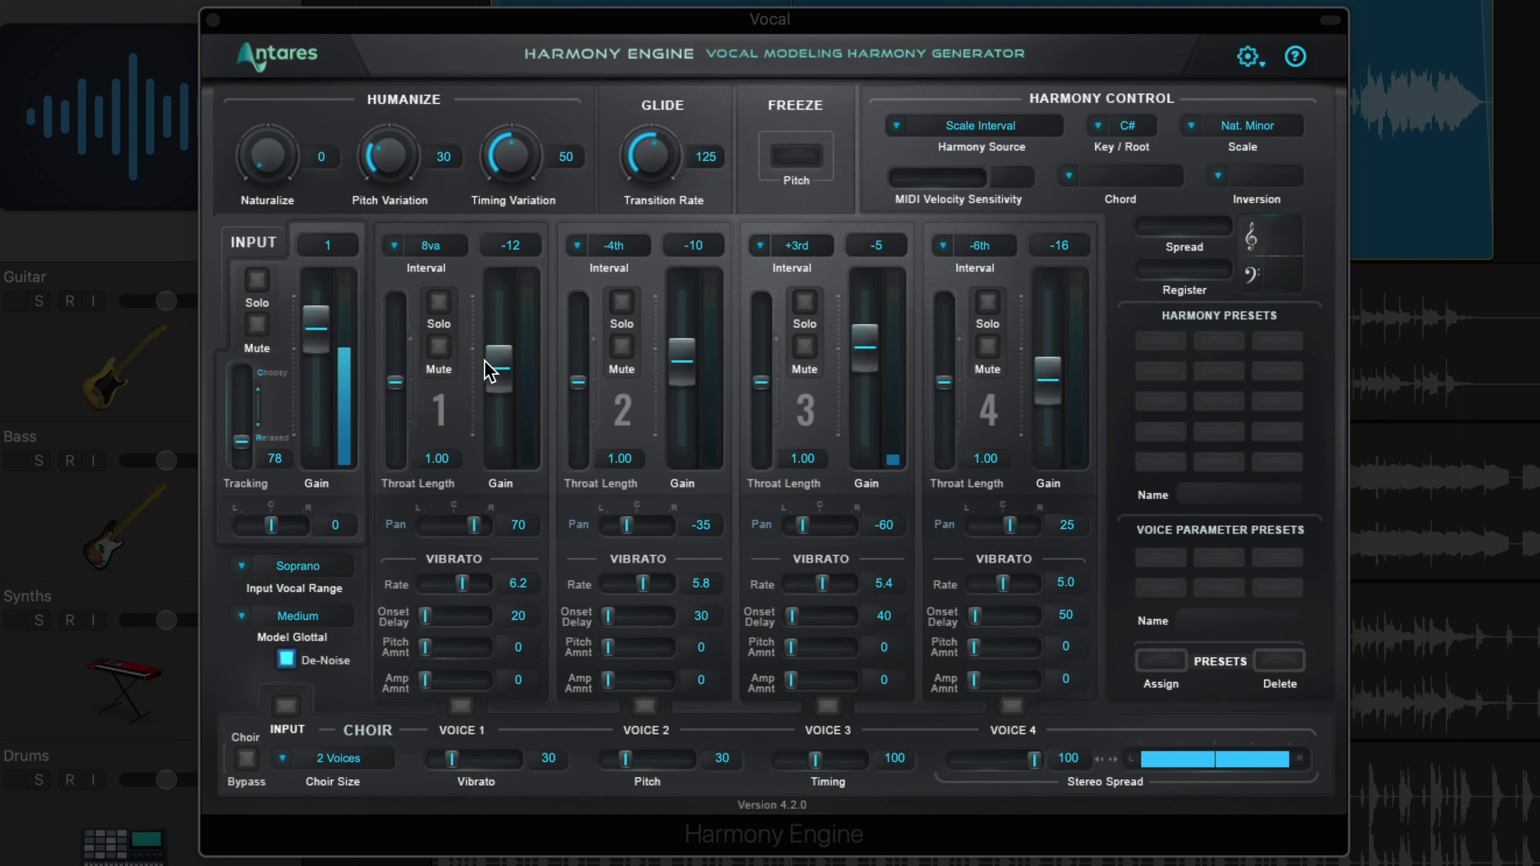
left_click_drag(499, 370, 498, 365)
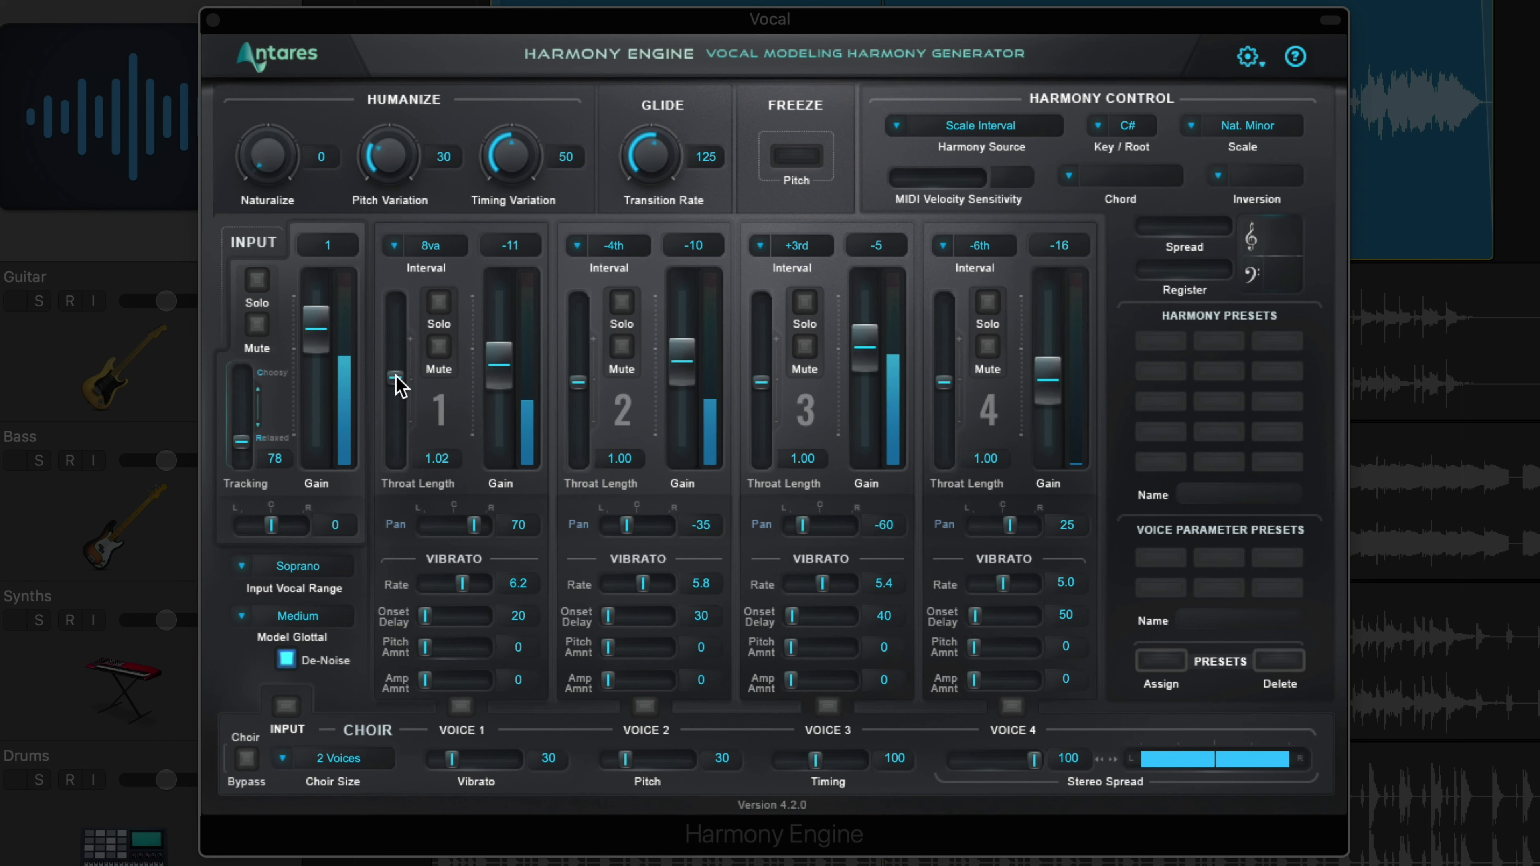
left_click_drag(395, 381, 396, 359)
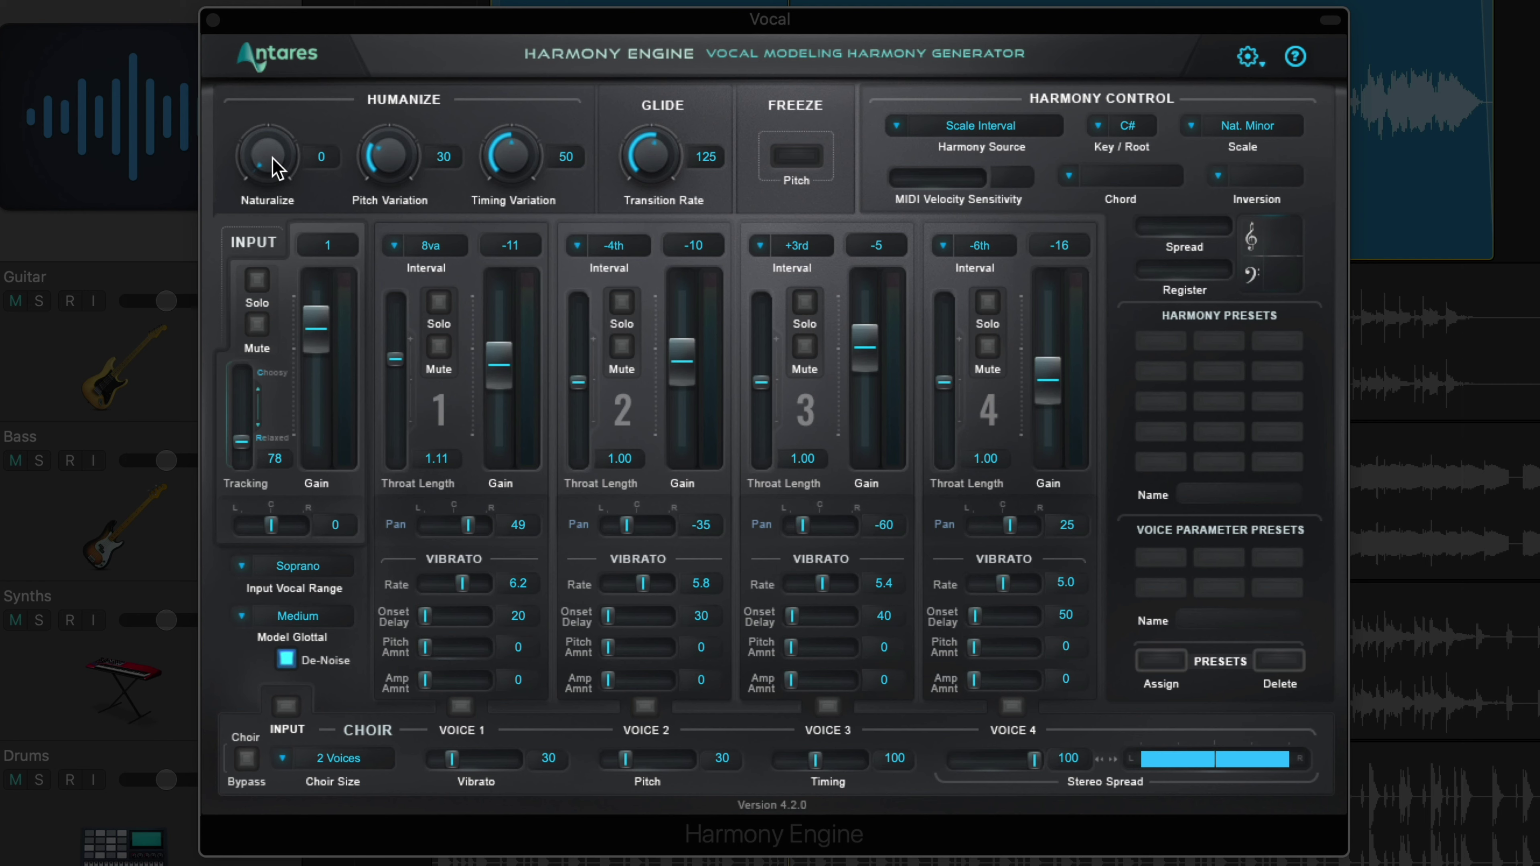
Set Naturalize to 32, Pitch Variation to 17 and Timing Variation to 12.
left_click_drag(276, 149, 309, 44)
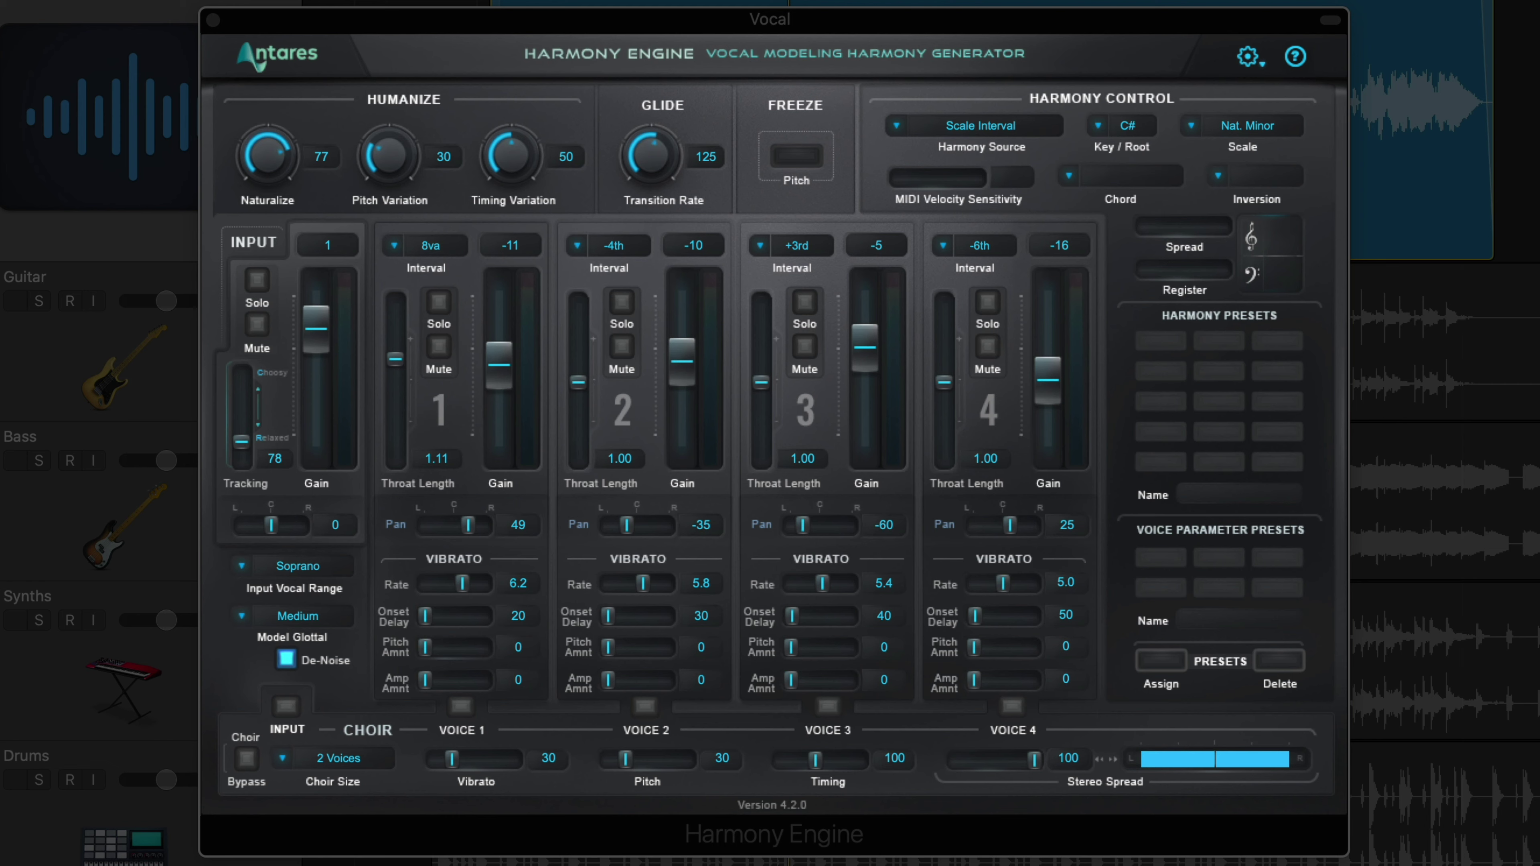
left_click_drag(297, 61, 297, 70)
left_click_drag(401, 152, 410, 190)
left_click_drag(524, 169, 572, 123)
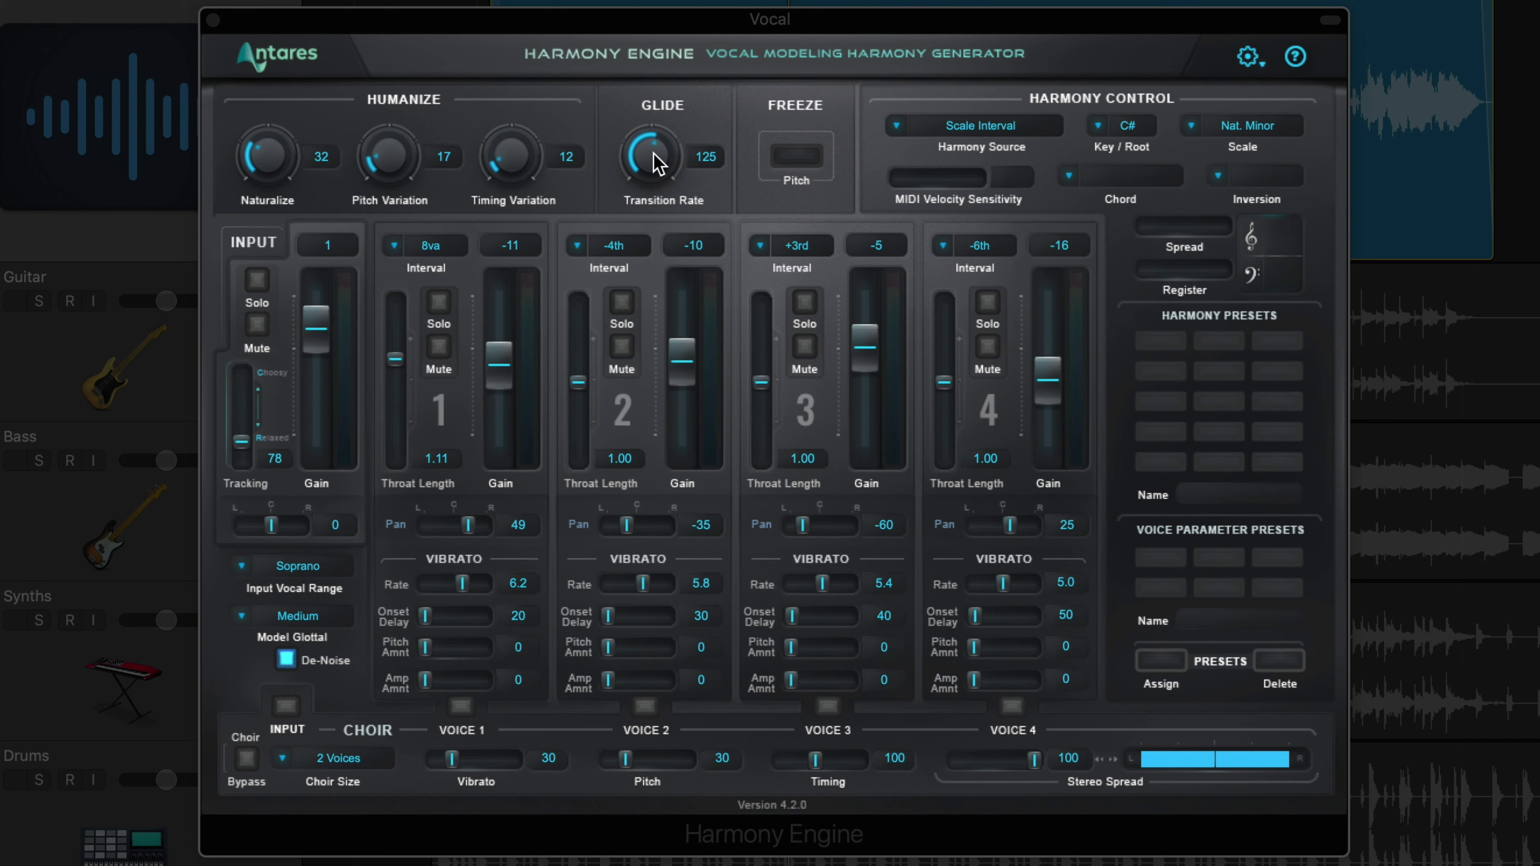
Set the glide transition rate to 122 and toggle pitch freeze on and off.
left_click_drag(657, 163, 628, 270)
left_click_drag(663, 166, 667, 109)
left_click_drag(665, 55, 666, 32)
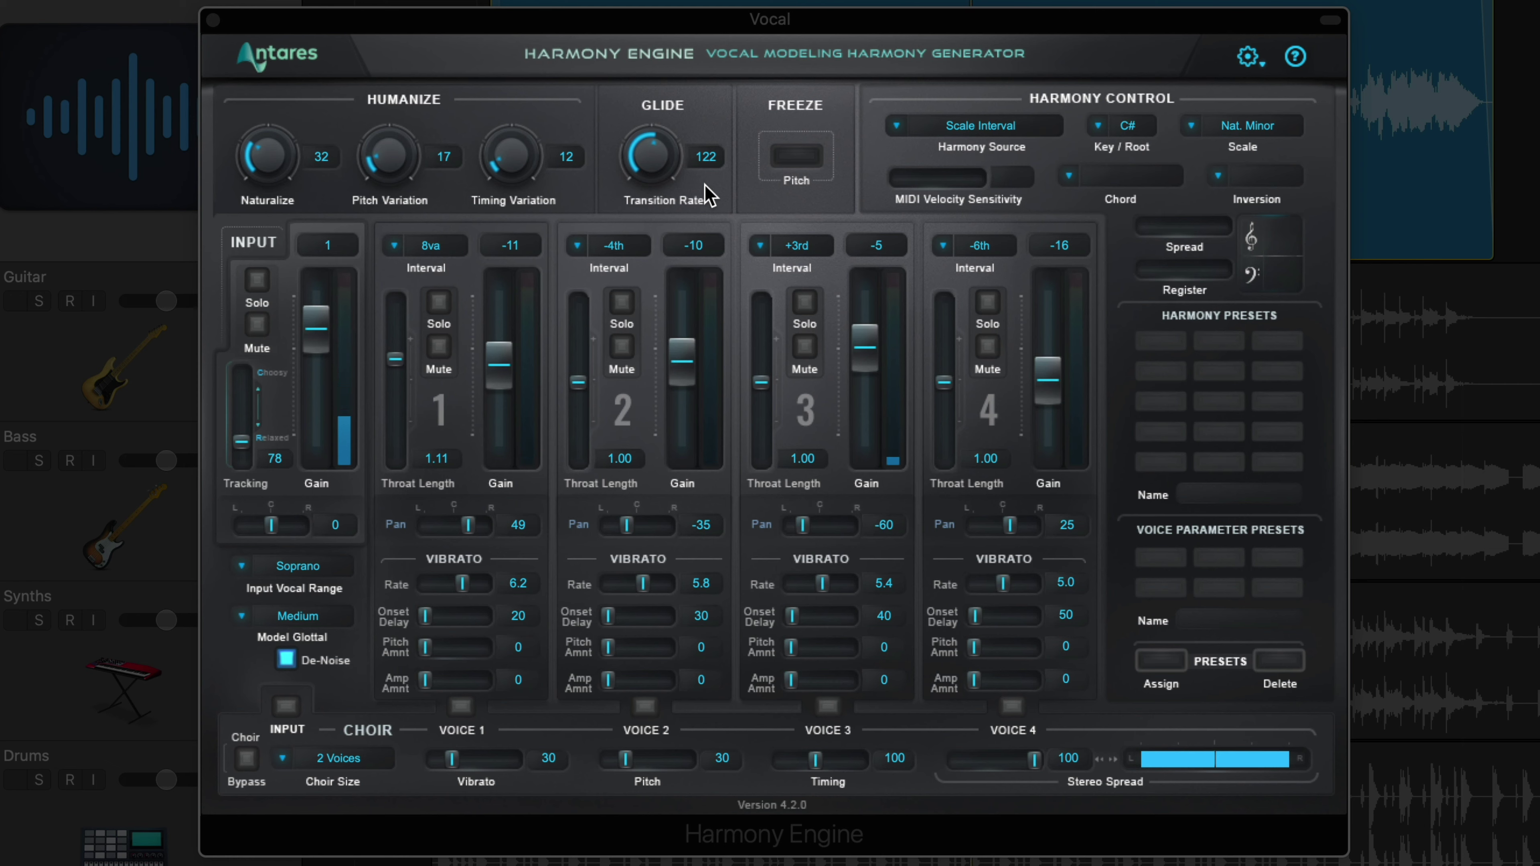
left_click(814, 155)
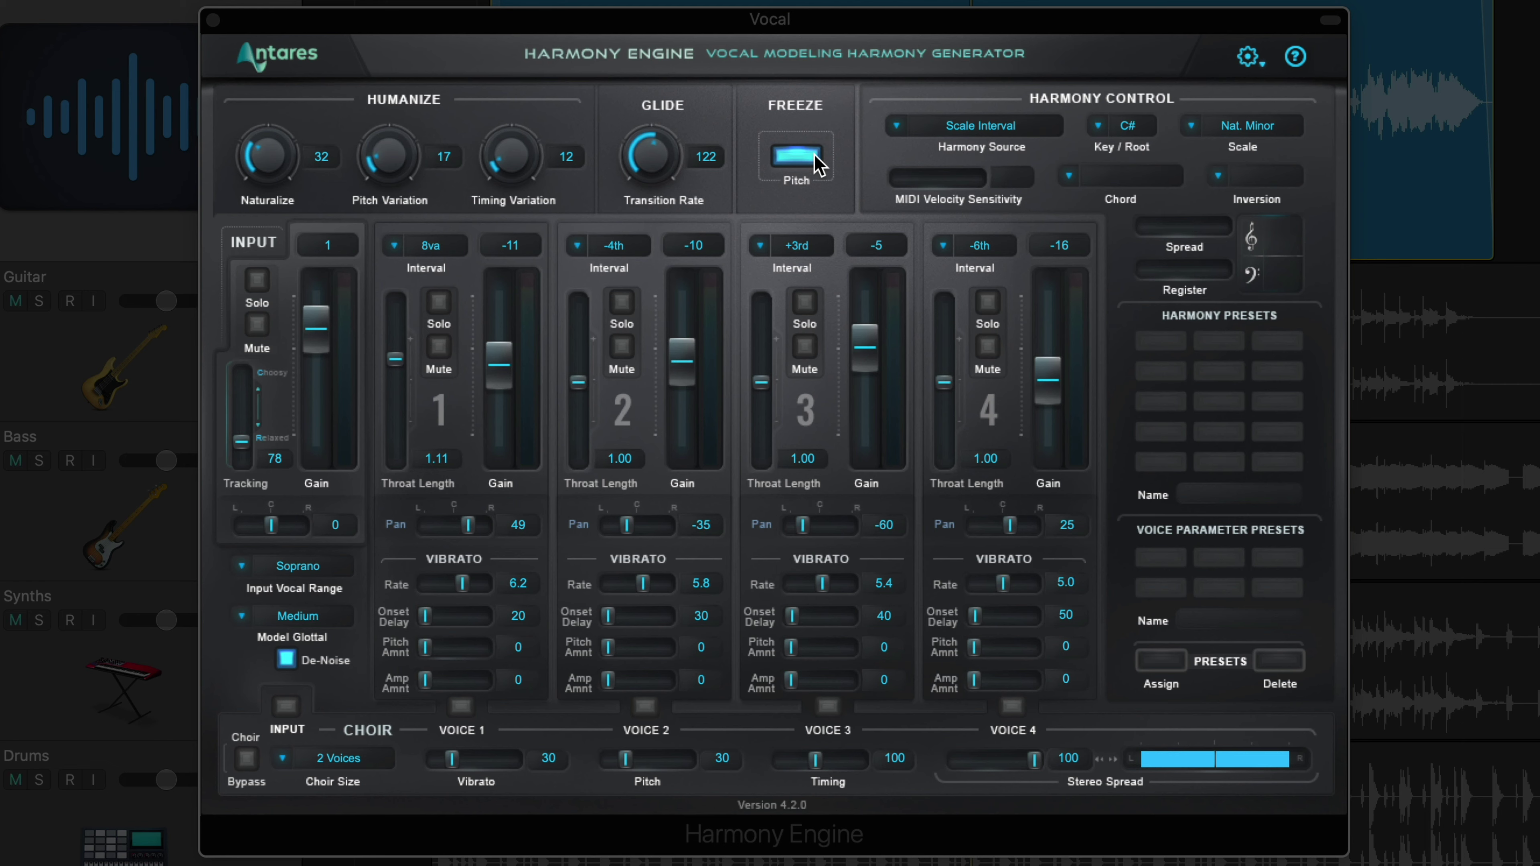
left_click(814, 158)
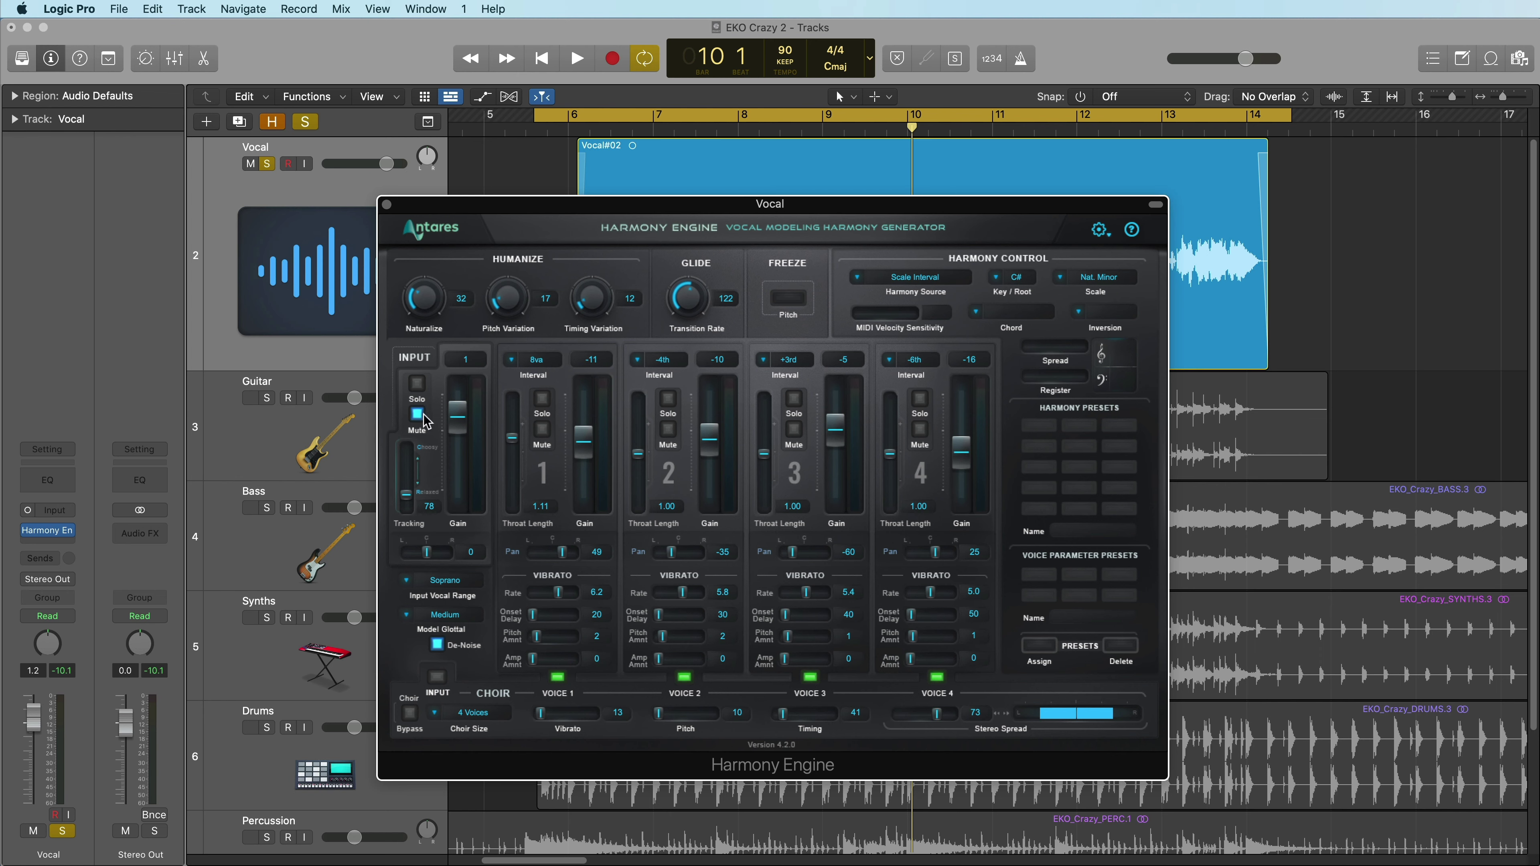
Close the Harmony Engine window, leaving the plug-in on the Vocal channel.
left_click(387, 204)
Unsolo Vocal and add a duplicate track holding a copy of the Vocal#02 region.
left_click(267, 164)
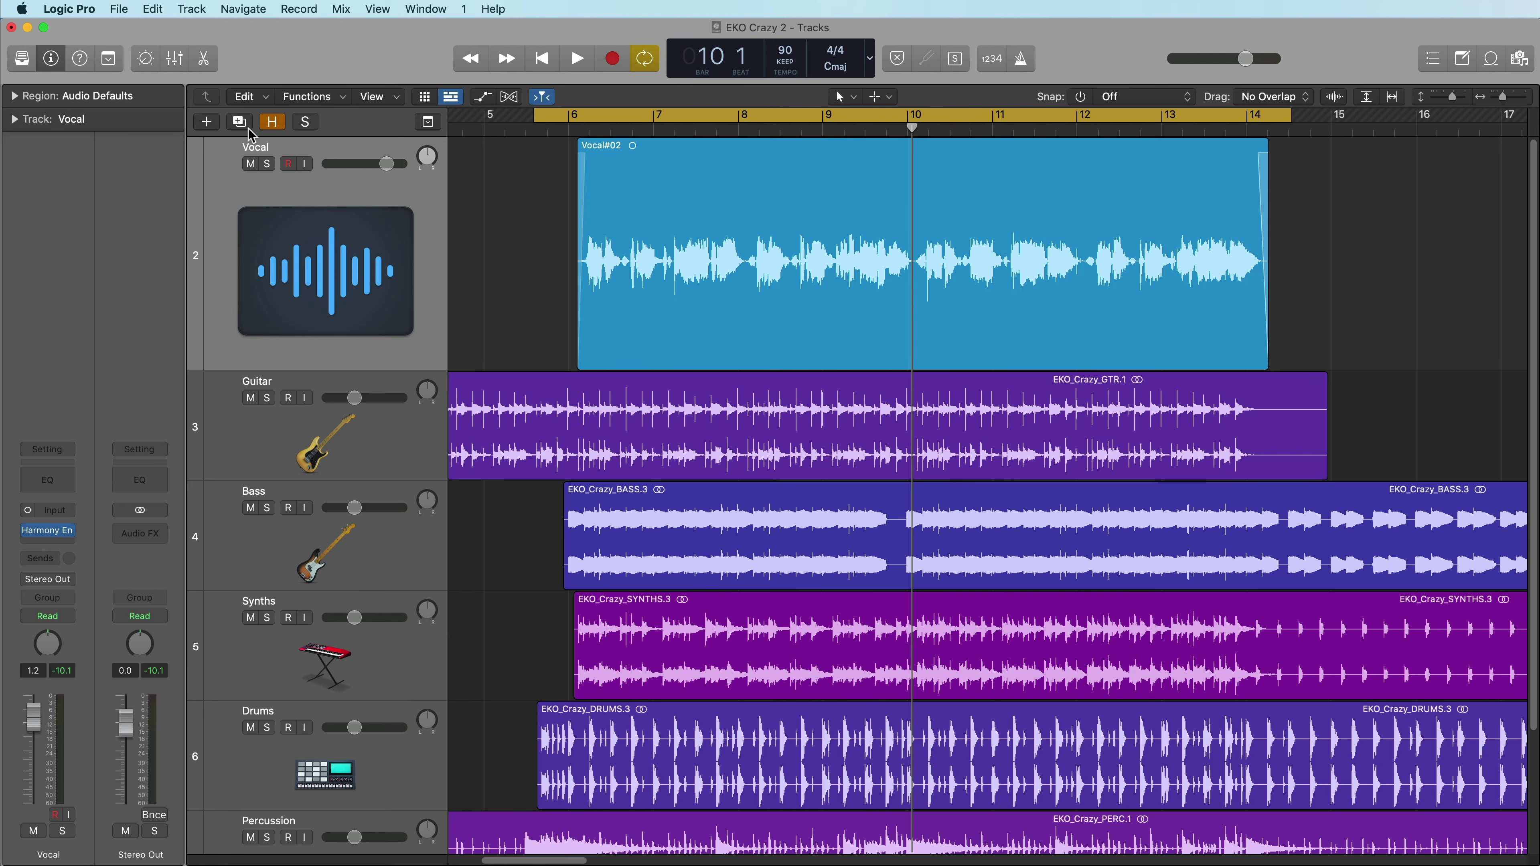
left_click(240, 122)
left_click_drag(636, 309, 650, 426)
left_click(383, 311)
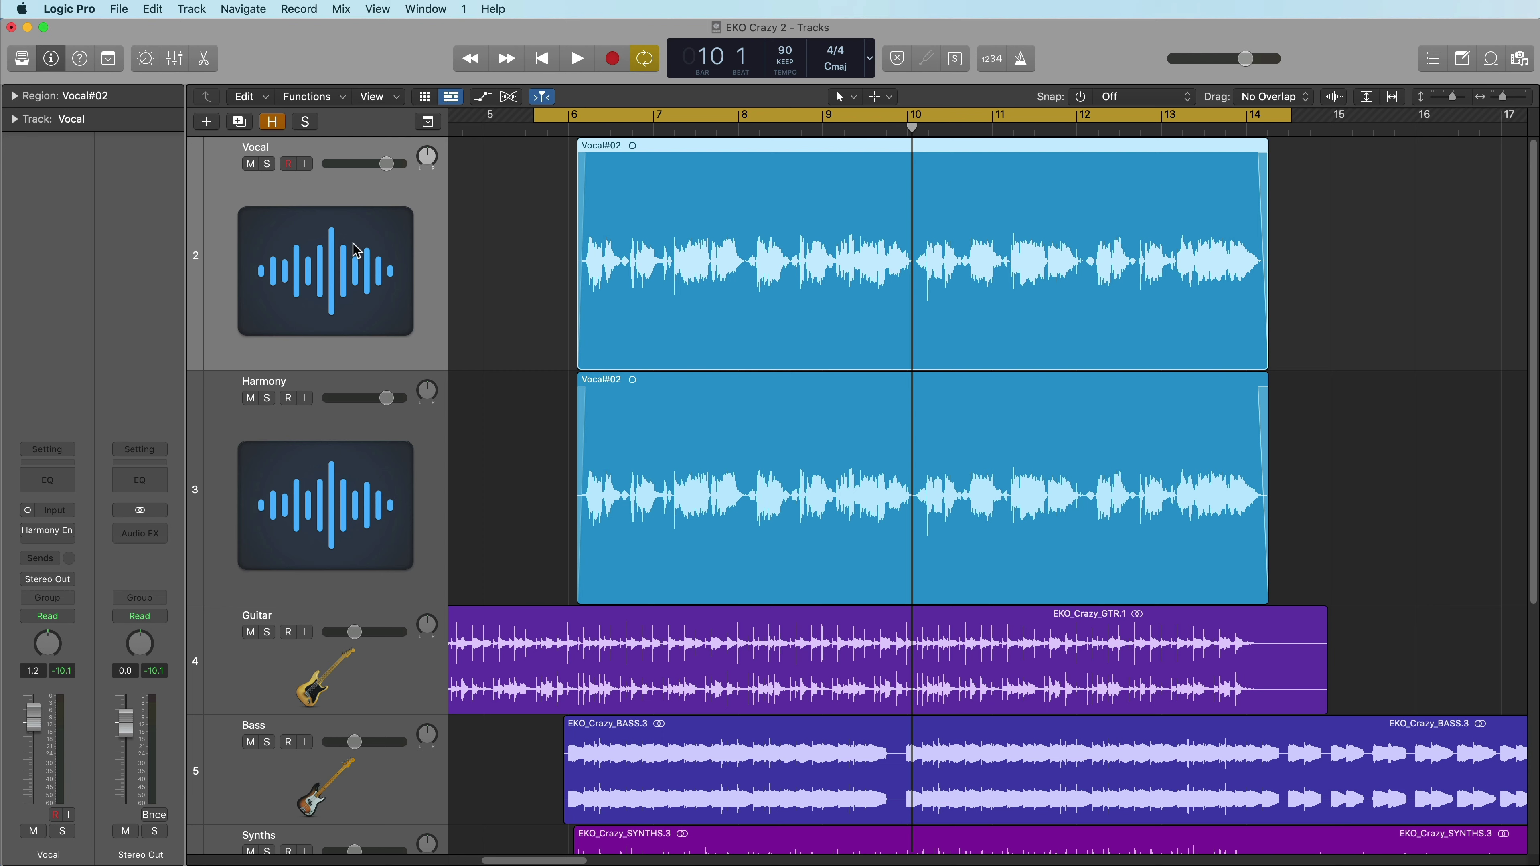
Play the song from the Harmony track, shrinking tracks to fit and turning cycle off.
left_click(382, 397)
key("space")
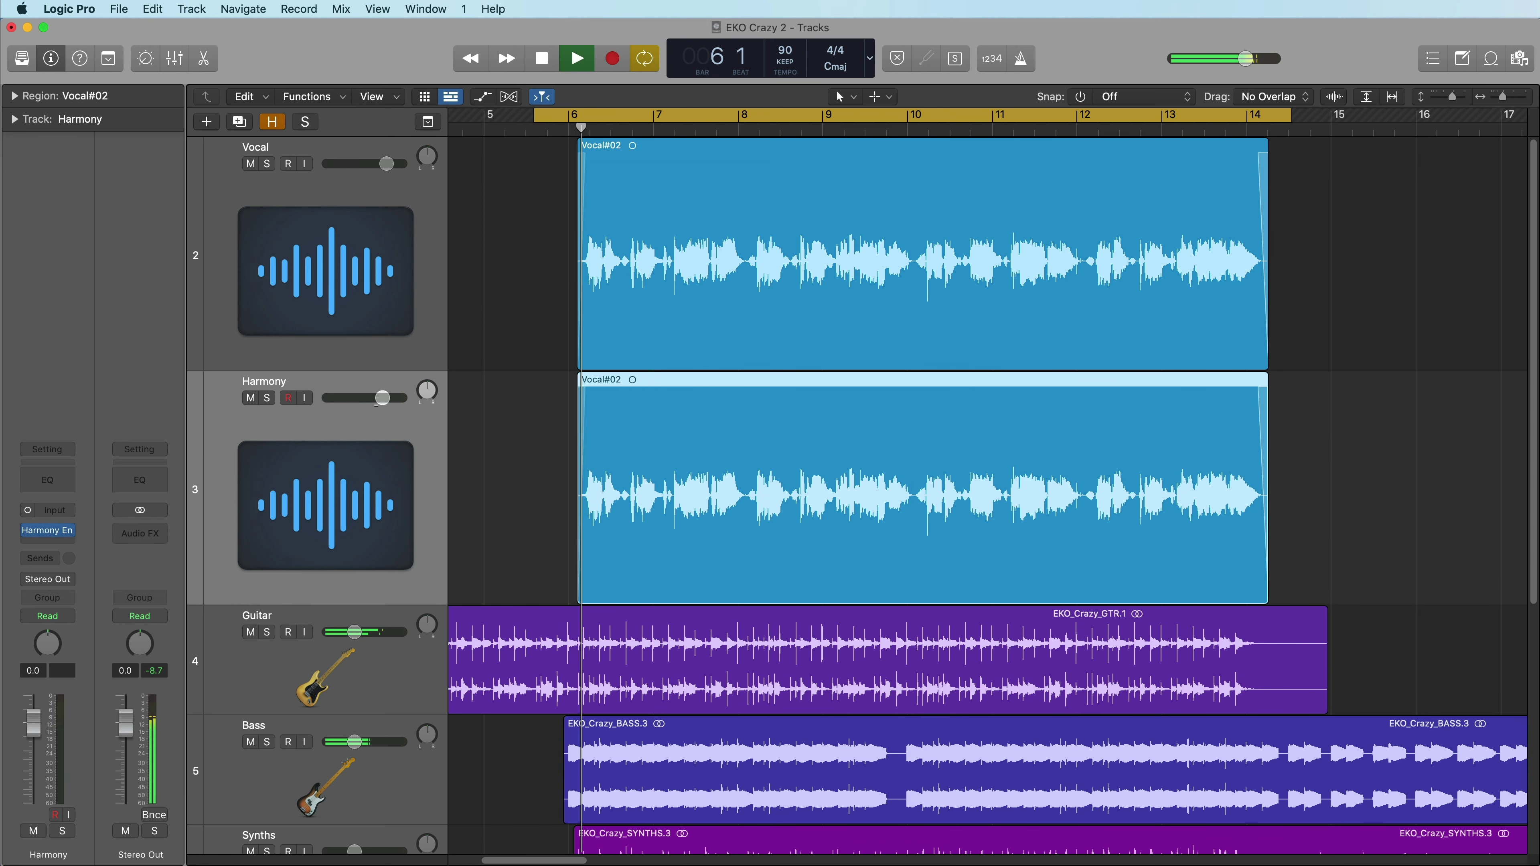
left_click(548, 422)
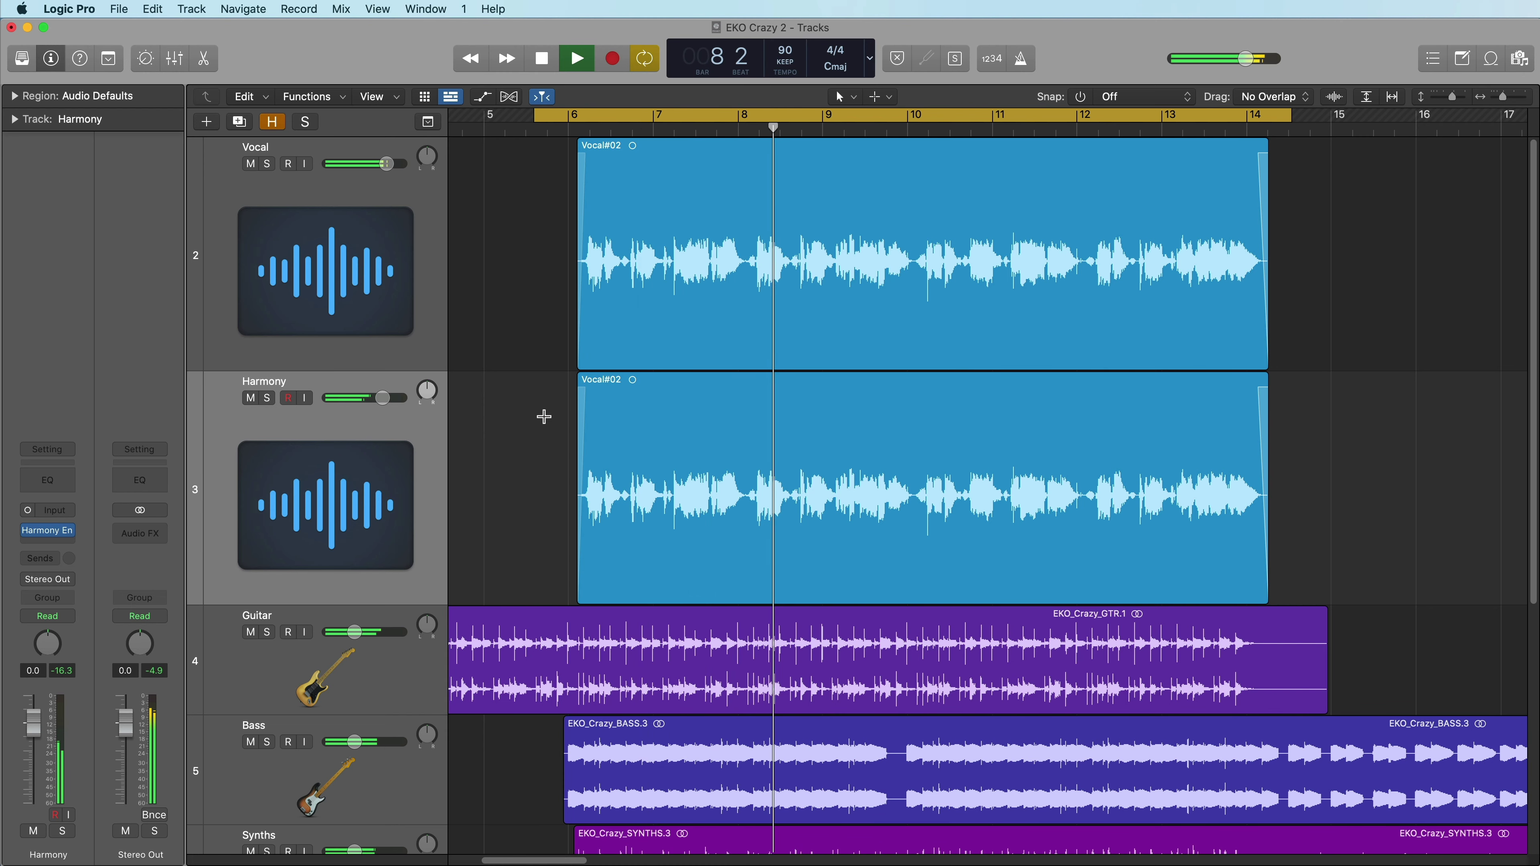
key("super+Up")
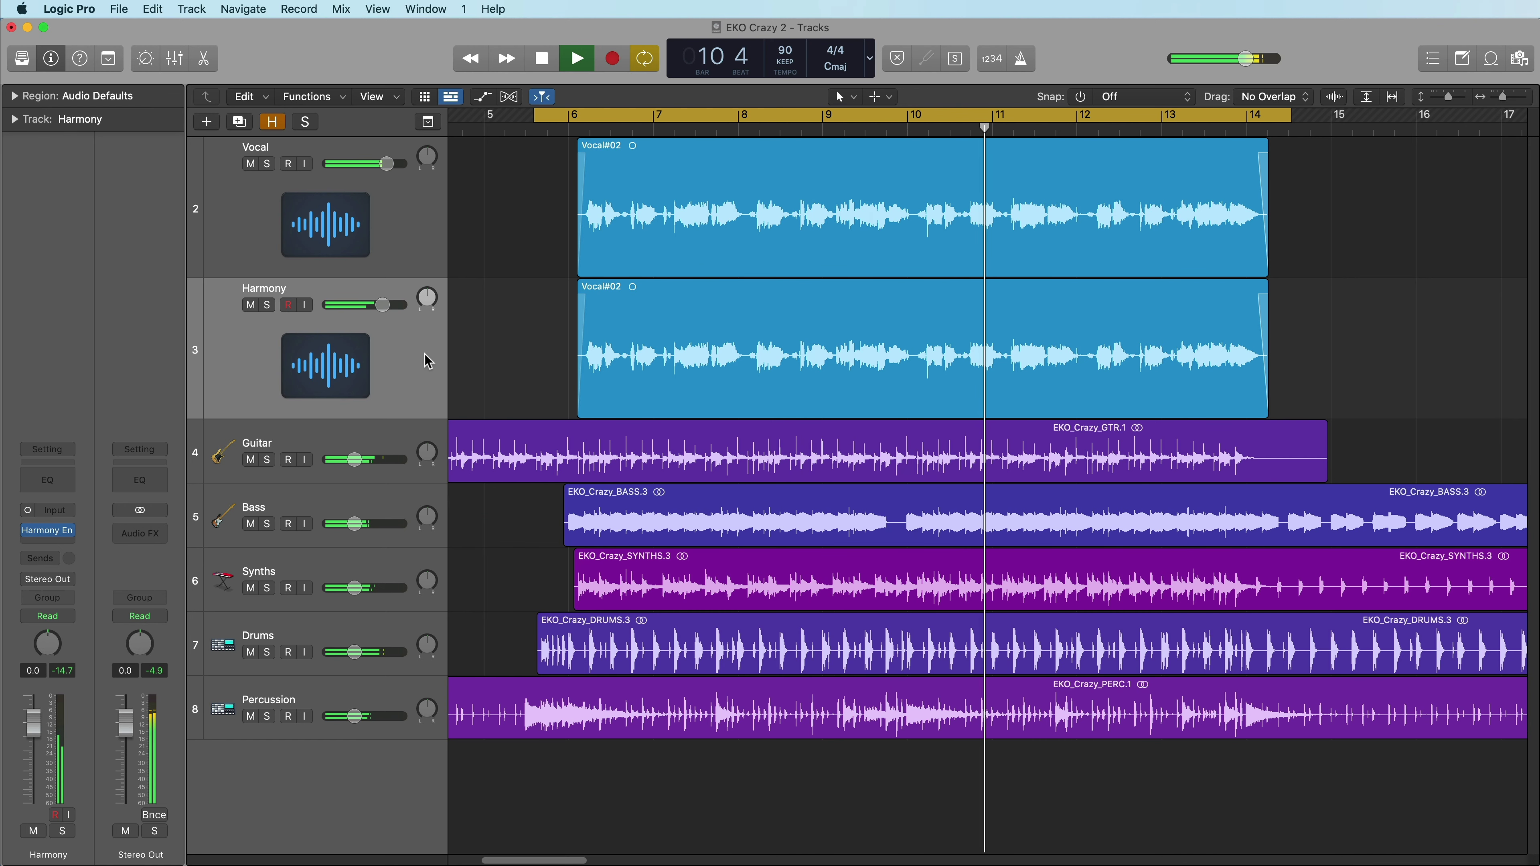
key("c")
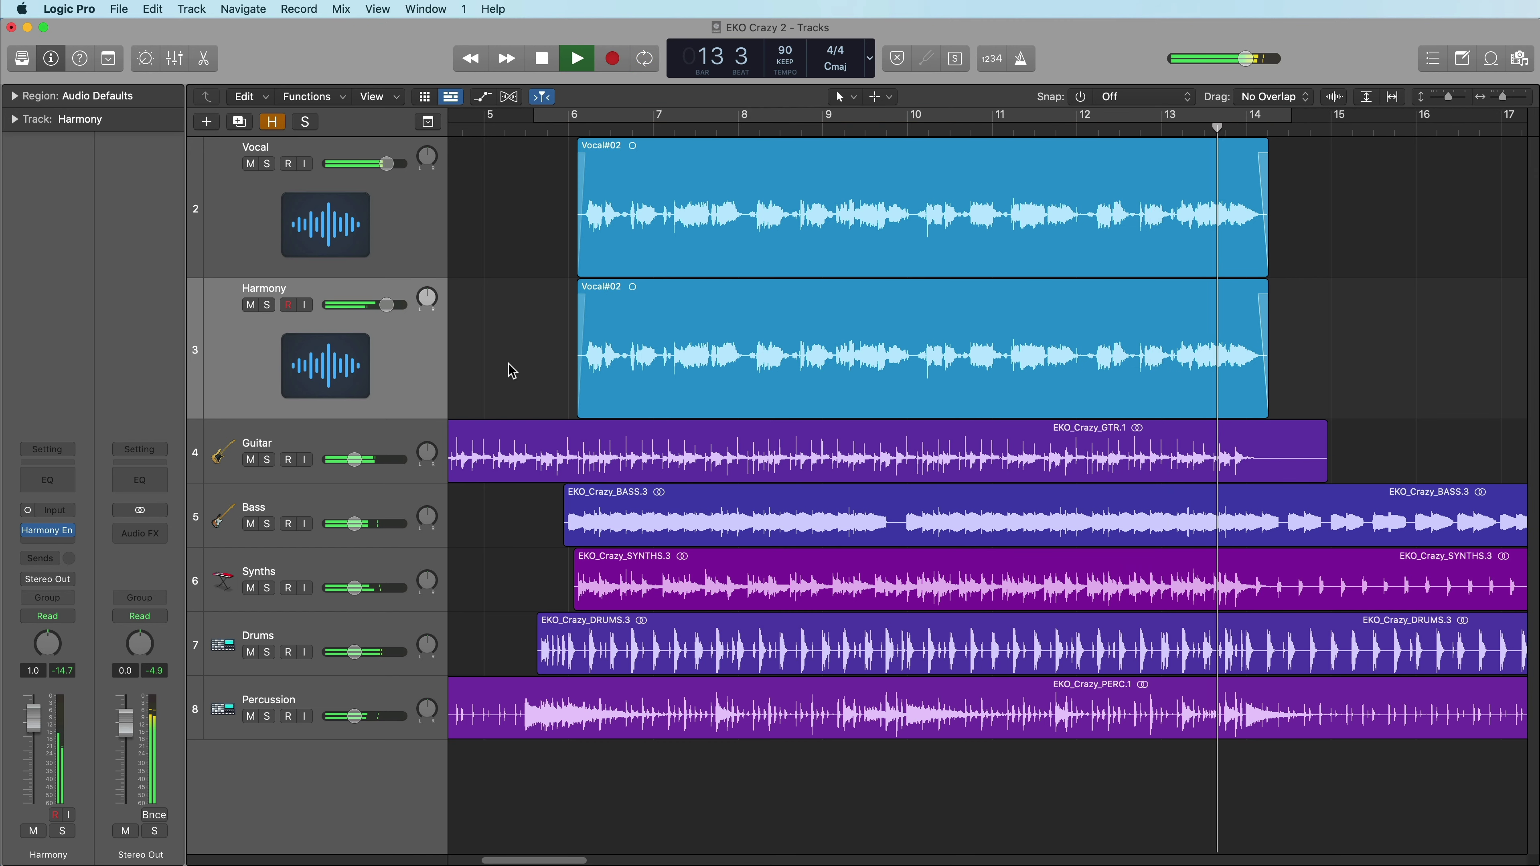